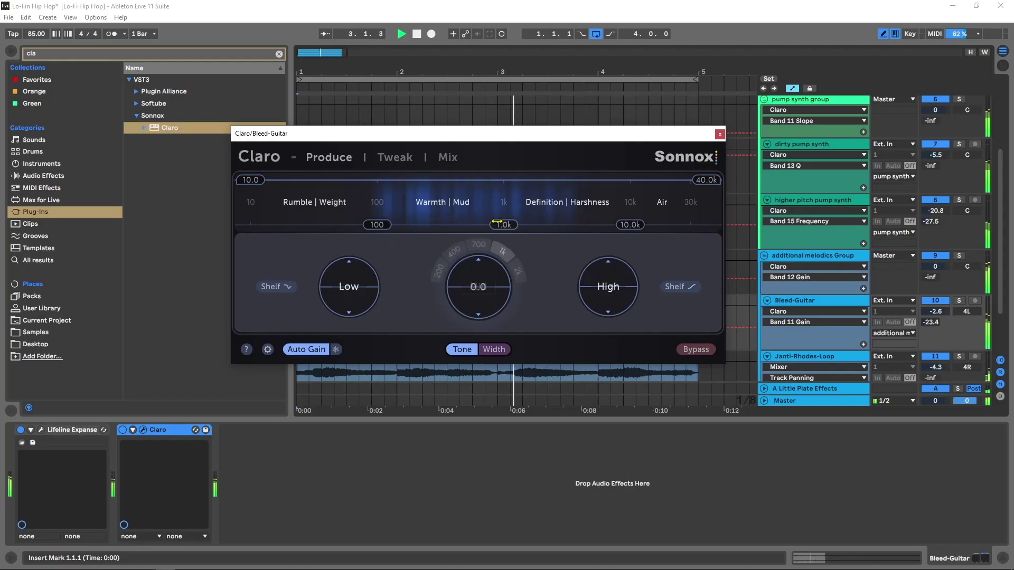
# Set the Tone mid band to 700 Hz with a 3.20 boost, and cut the low band to -0.28
pyautogui.moveTo(497, 221); pyautogui.dragTo(484, 222)
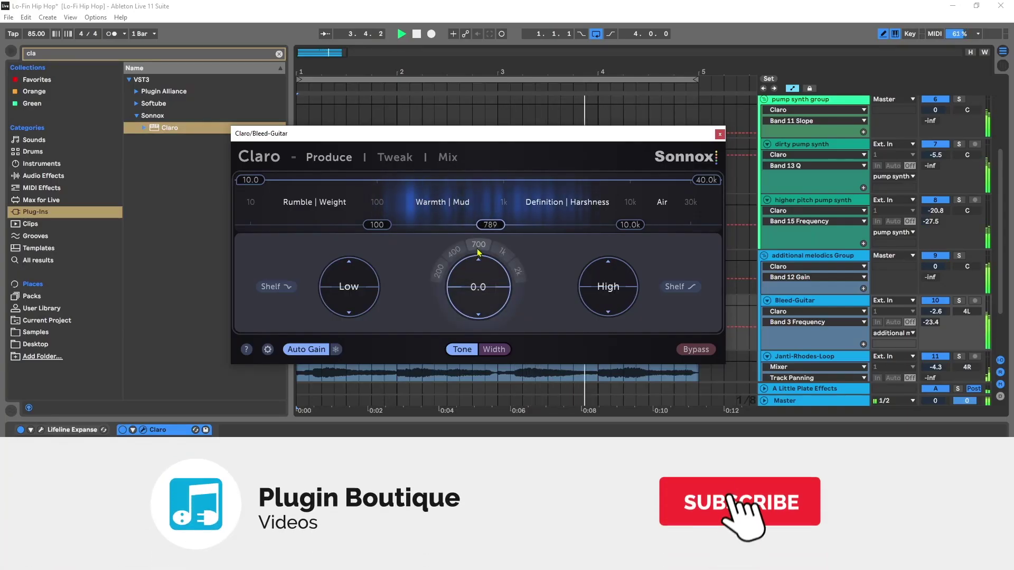
pyautogui.click(479, 251)
pyautogui.moveTo(478, 253); pyautogui.dragTo(478, 244)
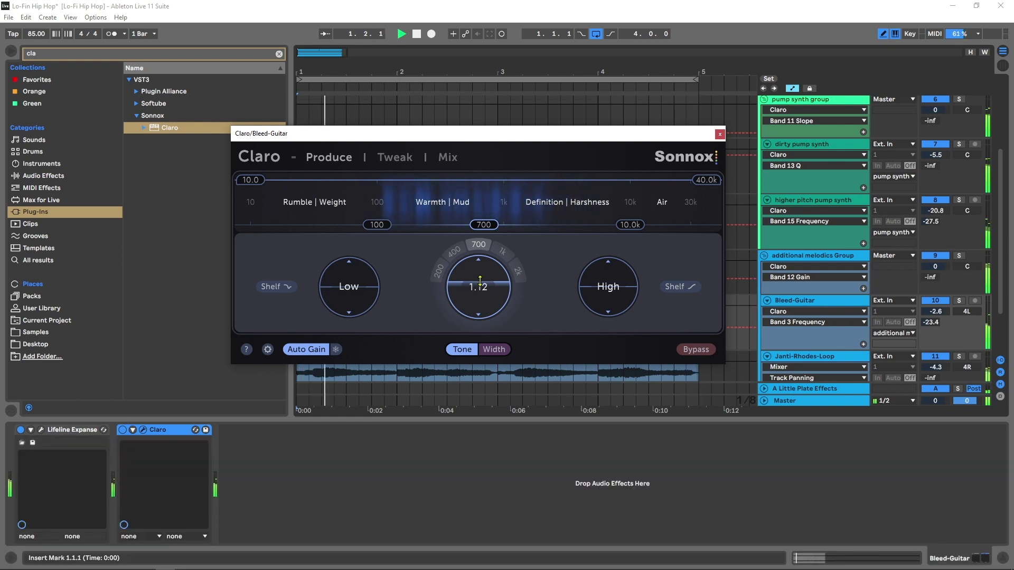
pyautogui.moveTo(349, 285); pyautogui.dragTo(349, 288)
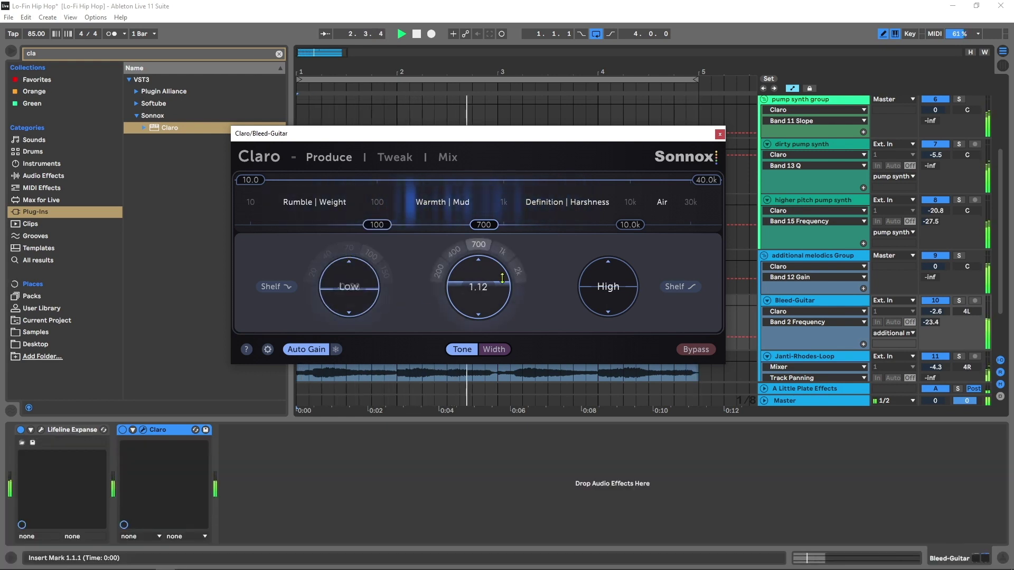
pyautogui.moveTo(502, 277); pyautogui.dragTo(503, 269)
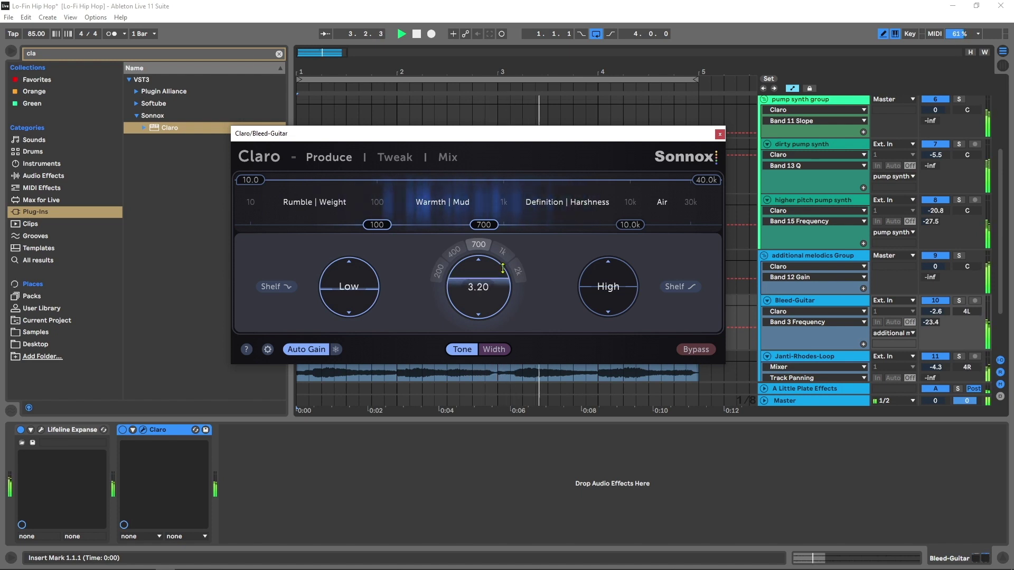
# In Width mode, boost the high band to 2.45 at 3.5k and nudge the mid band gain
pyautogui.click(493, 349)
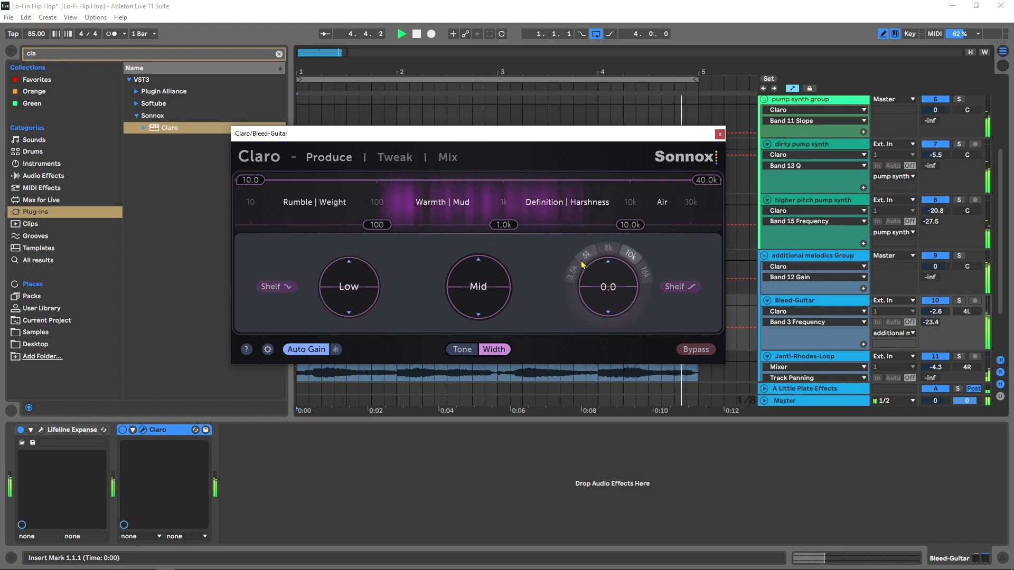
pyautogui.moveTo(602, 277); pyautogui.dragTo(601, 270)
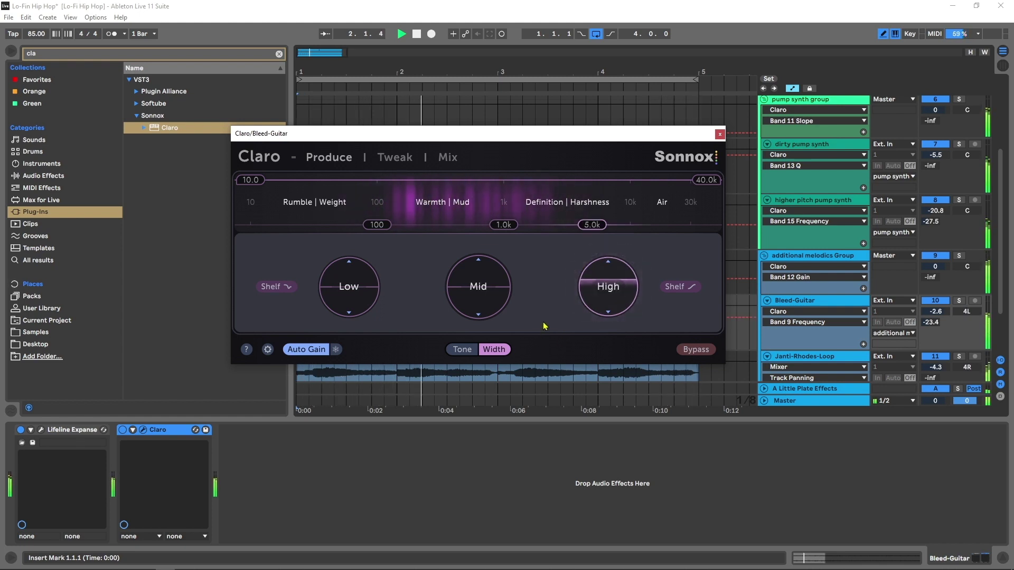
pyautogui.moveTo(602, 280); pyautogui.dragTo(602, 276)
pyautogui.click(572, 272)
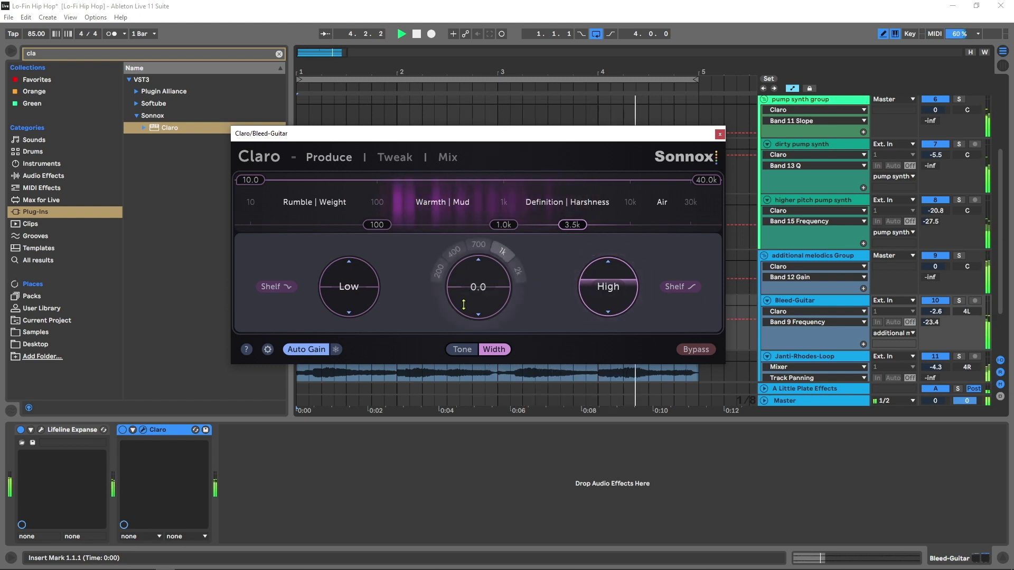
pyautogui.moveTo(463, 305); pyautogui.dragTo(464, 299)
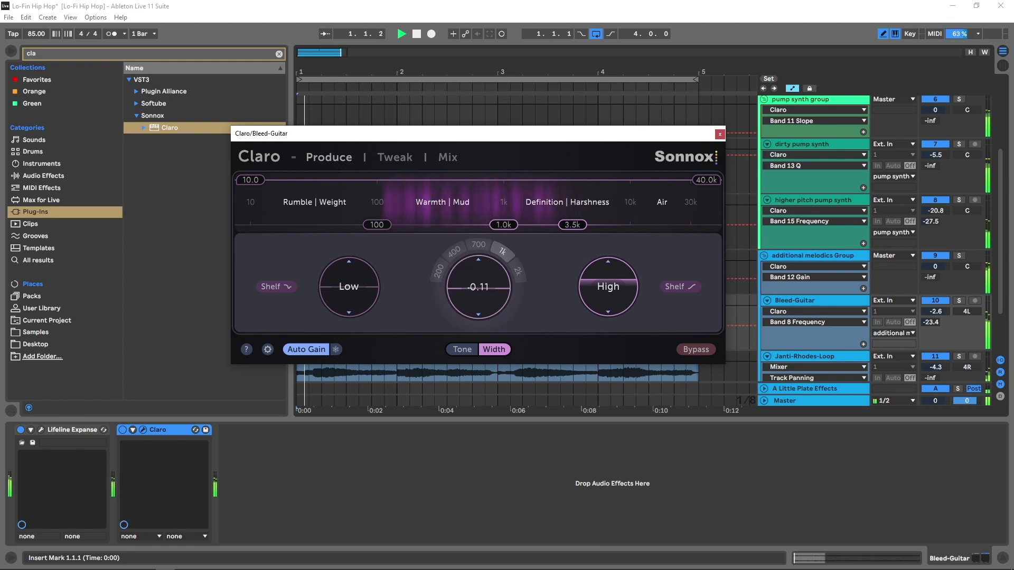
pyautogui.click(408, 159)
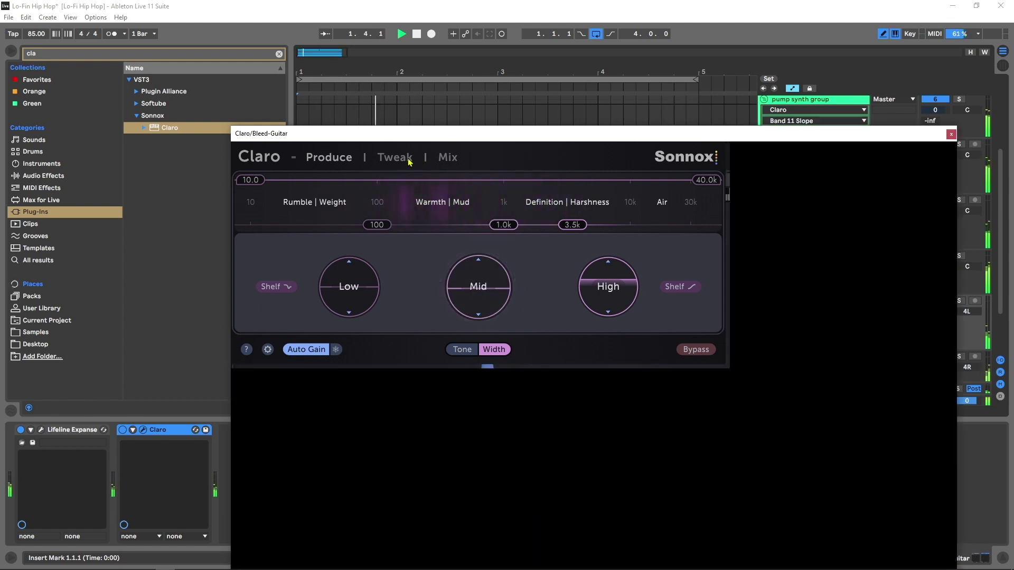
pyautogui.moveTo(462, 132); pyautogui.dragTo(412, 58)
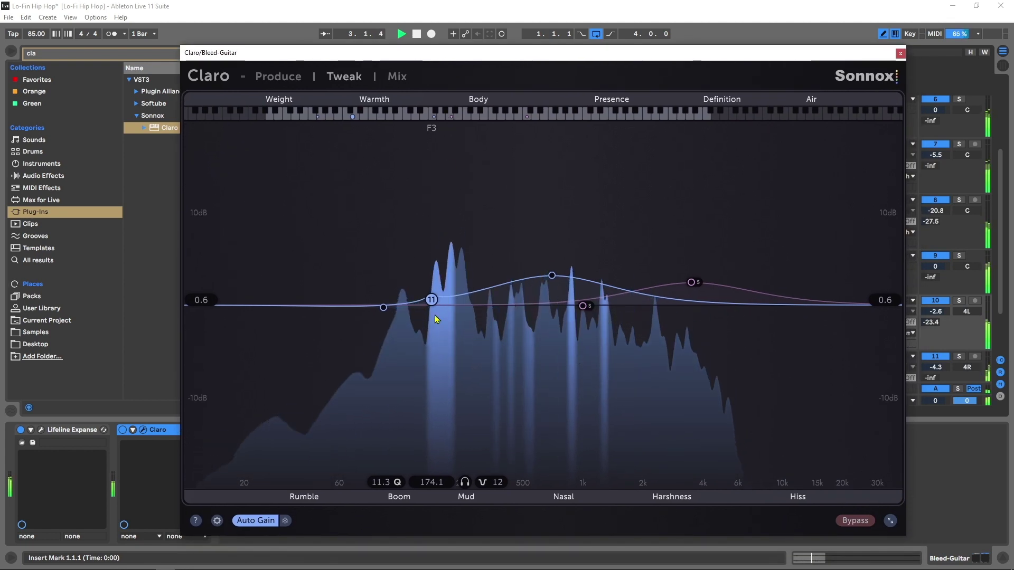
pyautogui.click(397, 76)
pyautogui.press('space')
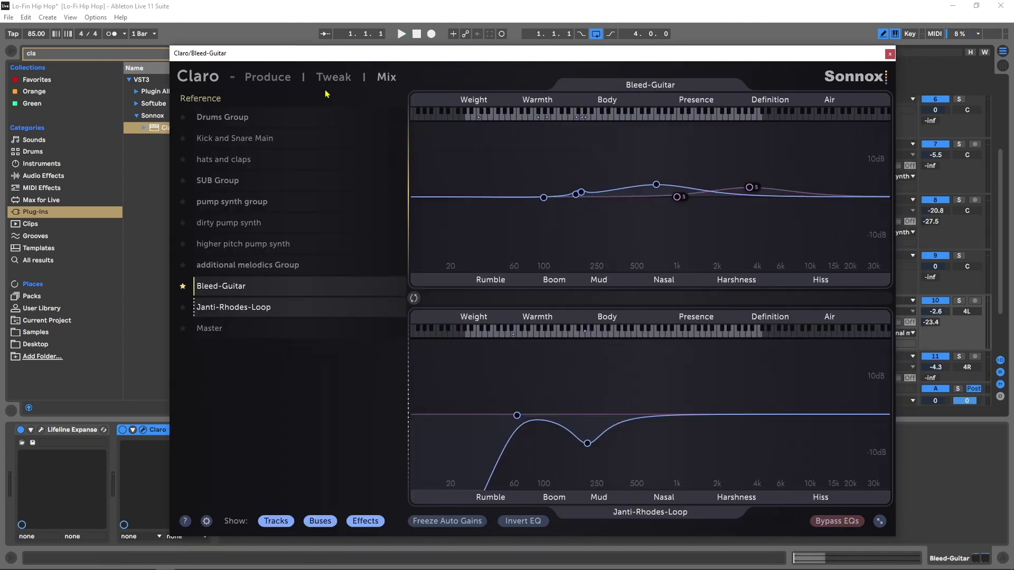
pyautogui.click(272, 79)
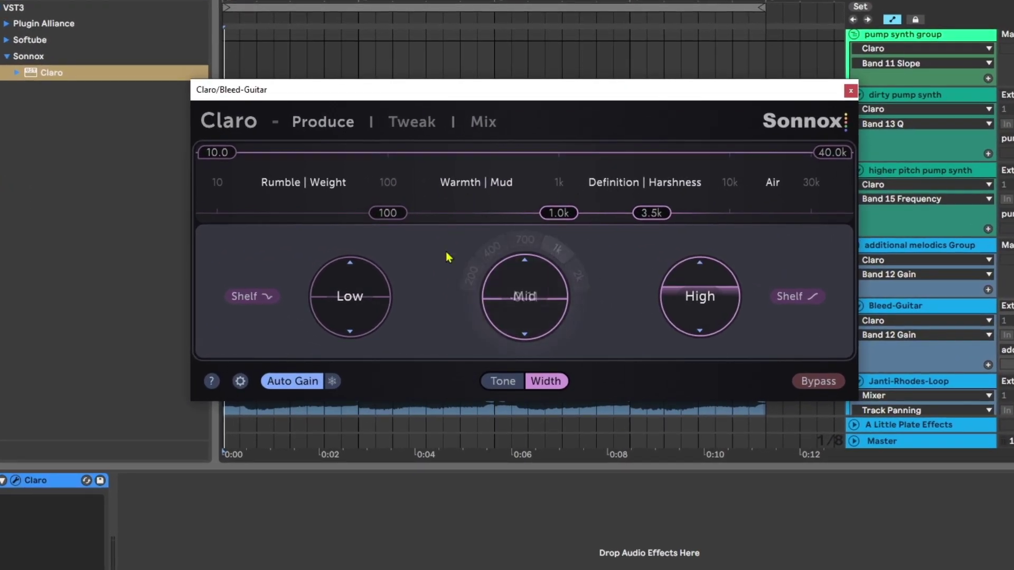
# Toggle between Tone and Width, settle on Tone, and move the low band to 70 Hz
pyautogui.click(511, 382)
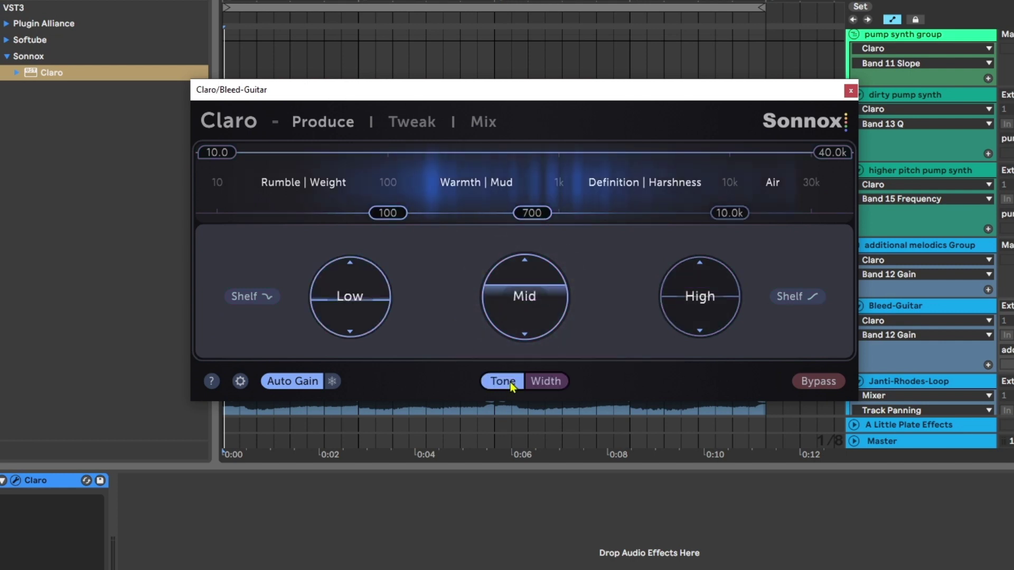
pyautogui.click(560, 382)
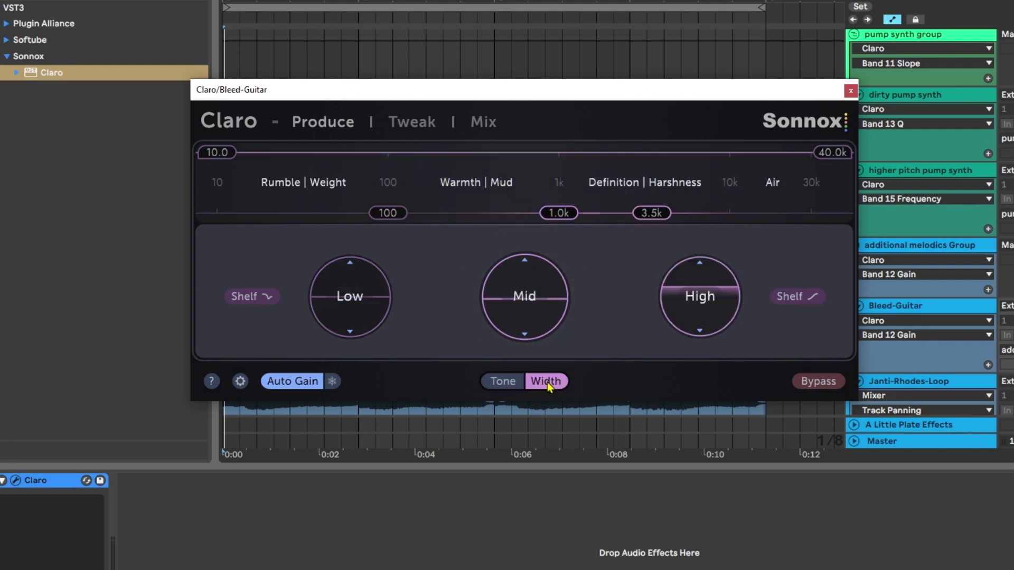
pyautogui.click(509, 382)
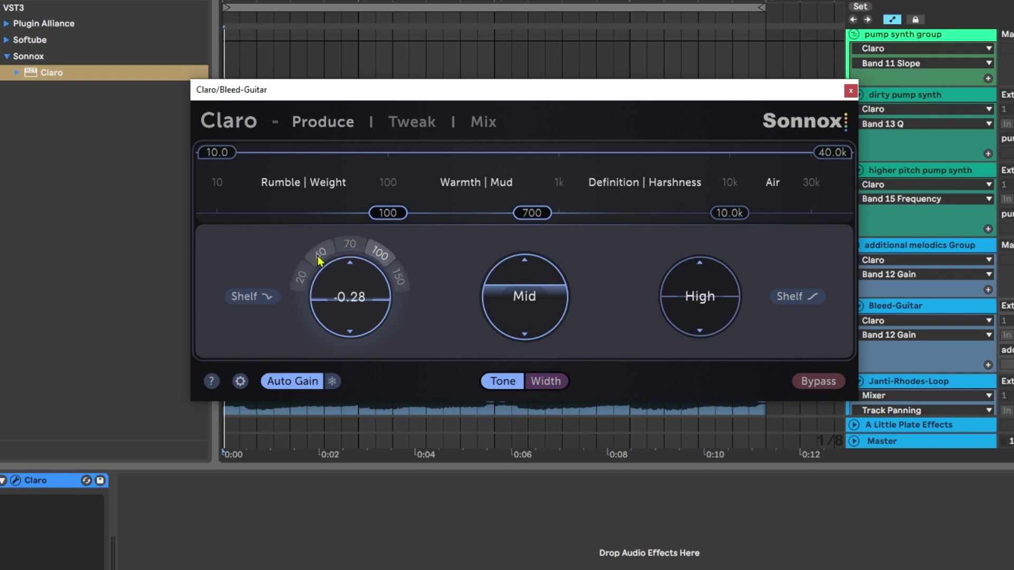
pyautogui.click(352, 247)
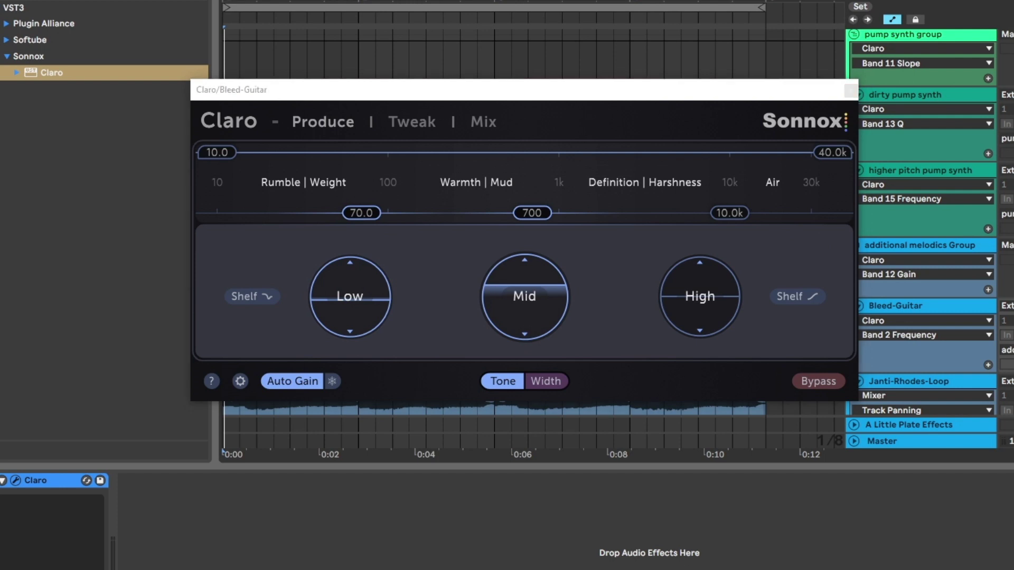
pyautogui.press('space')
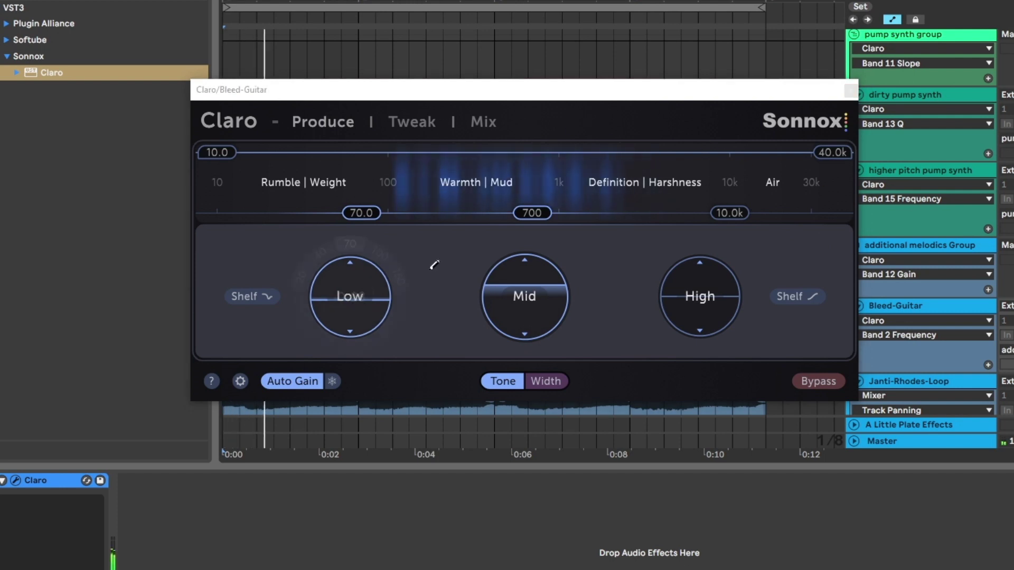
# Play the guitar through the Tone EQ and give the low band a shelf shape
pyautogui.moveTo(434, 265)
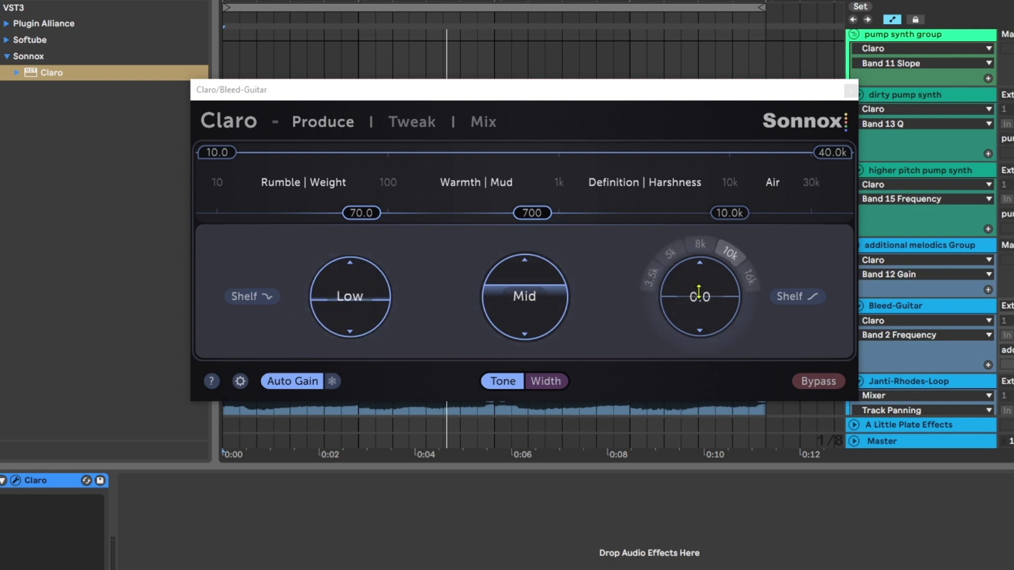
pyautogui.click(250, 302)
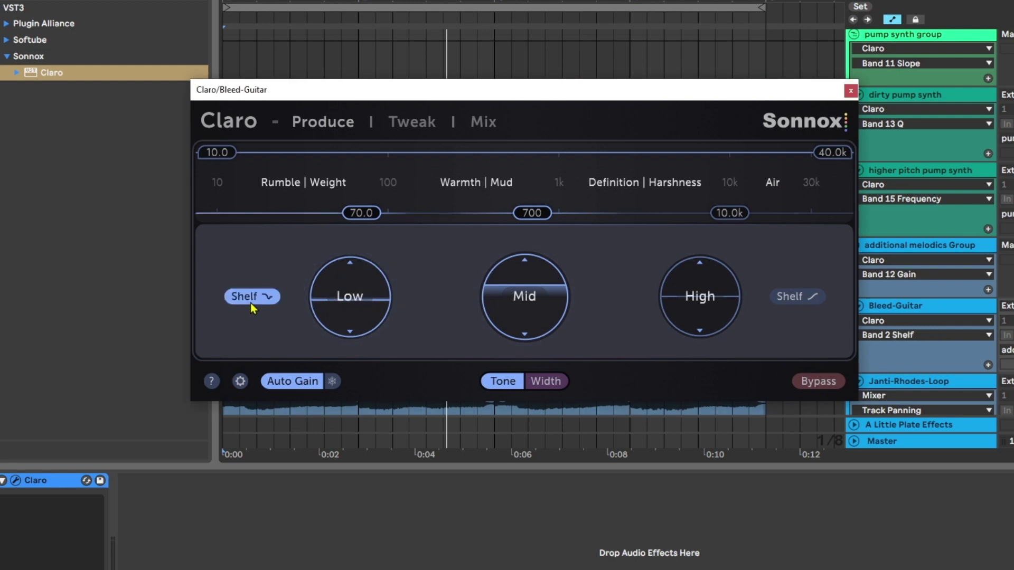
# Toggle the low shelf off, retune the low band to 67.4 Hz, and re-enable the shelf
pyautogui.click(252, 302)
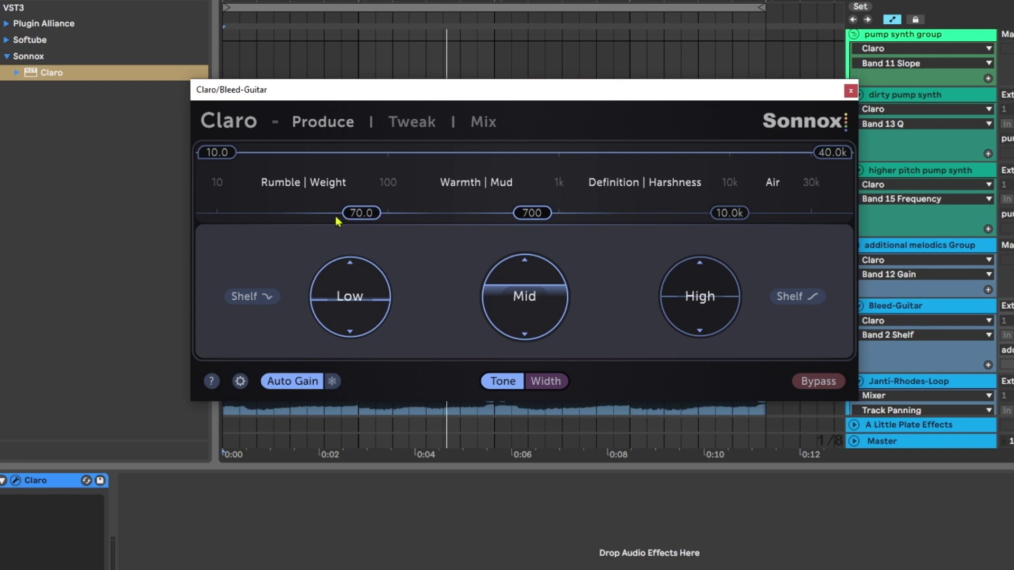
pyautogui.moveTo(372, 213)
pyautogui.mouseDown()
pyautogui.moveTo(328, 213)
pyautogui.moveTo(359, 212)
pyautogui.mouseUp()
pyautogui.moveTo(344, 261)
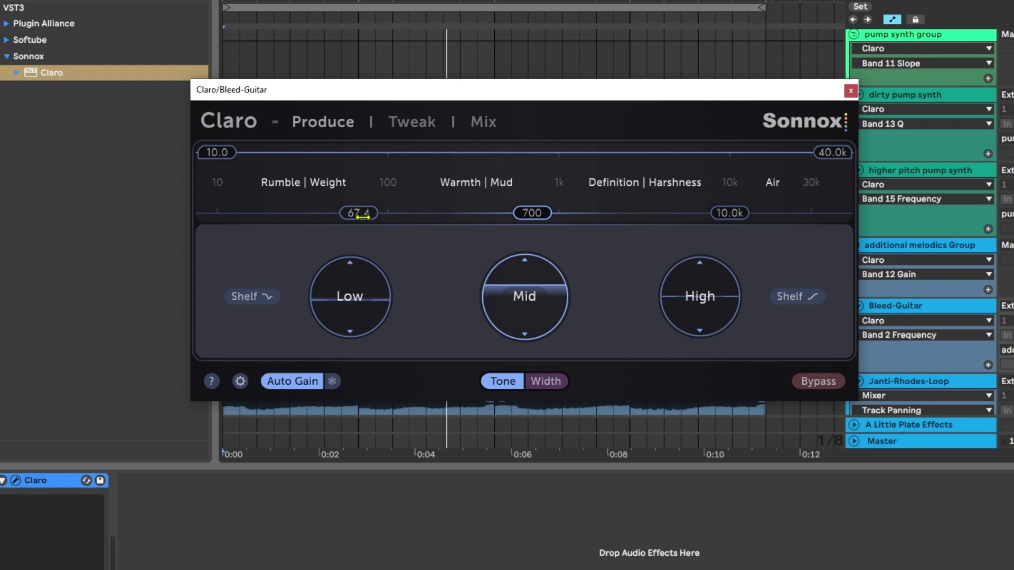
pyautogui.click(258, 304)
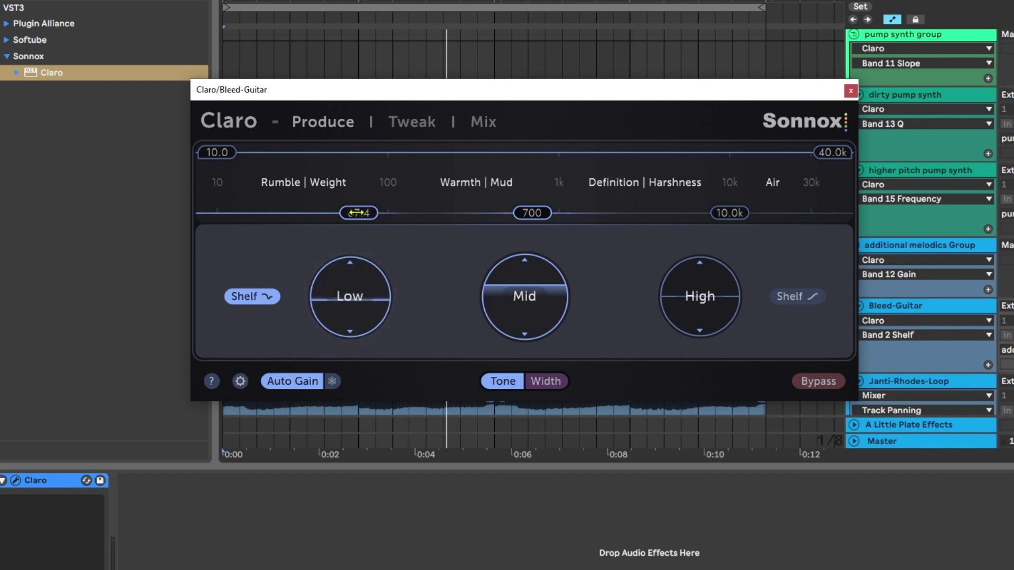
pyautogui.moveTo(374, 296); pyautogui.dragTo(375, 257)
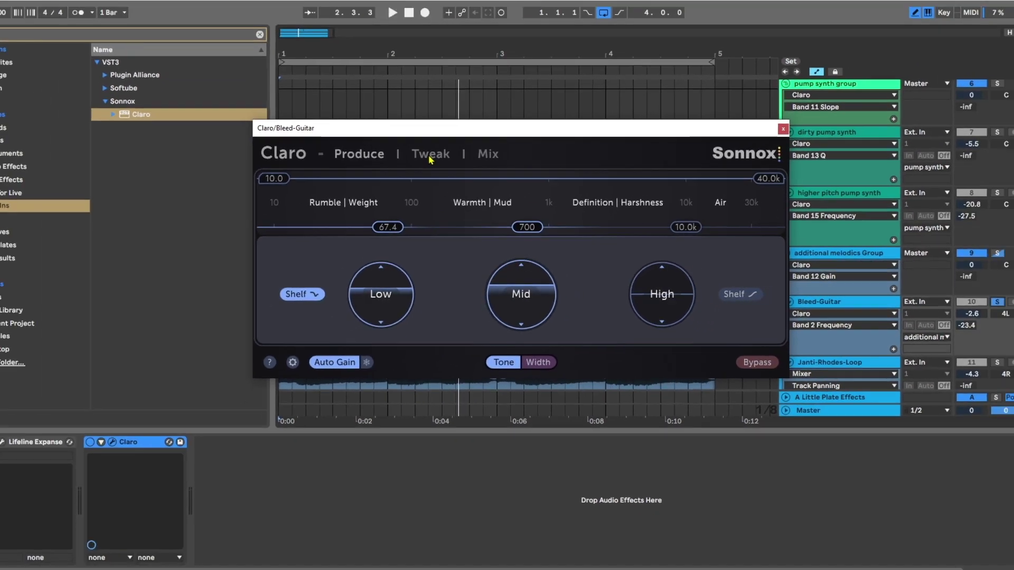
pyautogui.click(411, 122)
pyautogui.moveTo(489, 141); pyautogui.dragTo(390, 47)
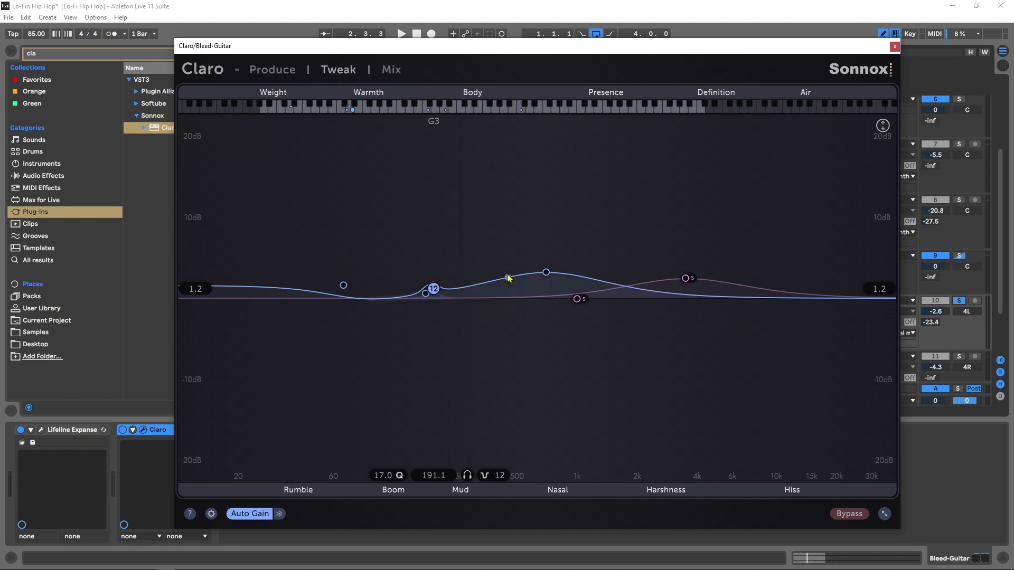
pyautogui.click(288, 72)
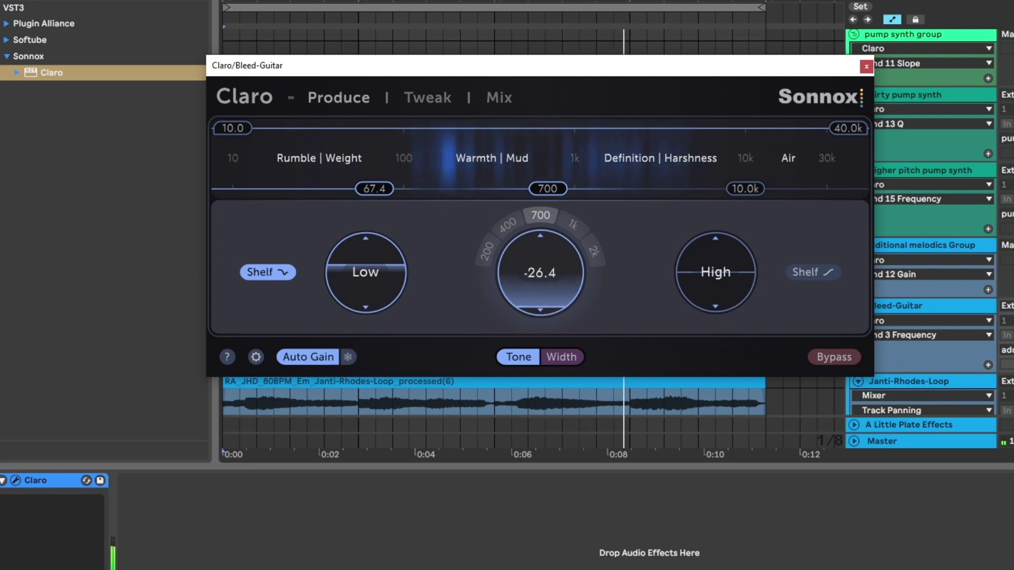
# Push the 700 Hz mid band boost up to 40.0 and turn Auto Gain off
pyautogui.moveTo(537, 275); pyautogui.dragTo(537, 254)
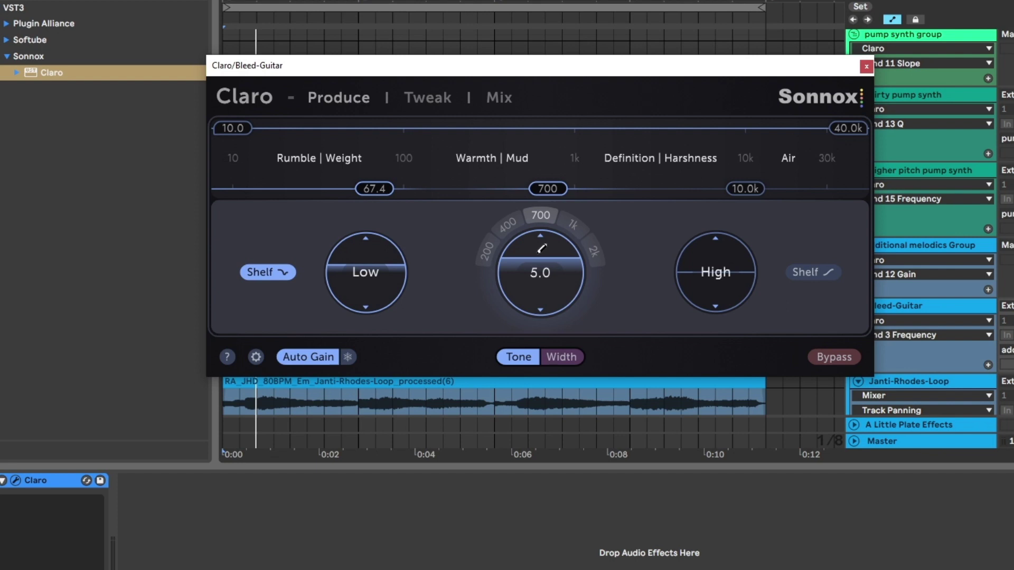
pyautogui.moveTo(541, 248); pyautogui.dragTo(541, 222)
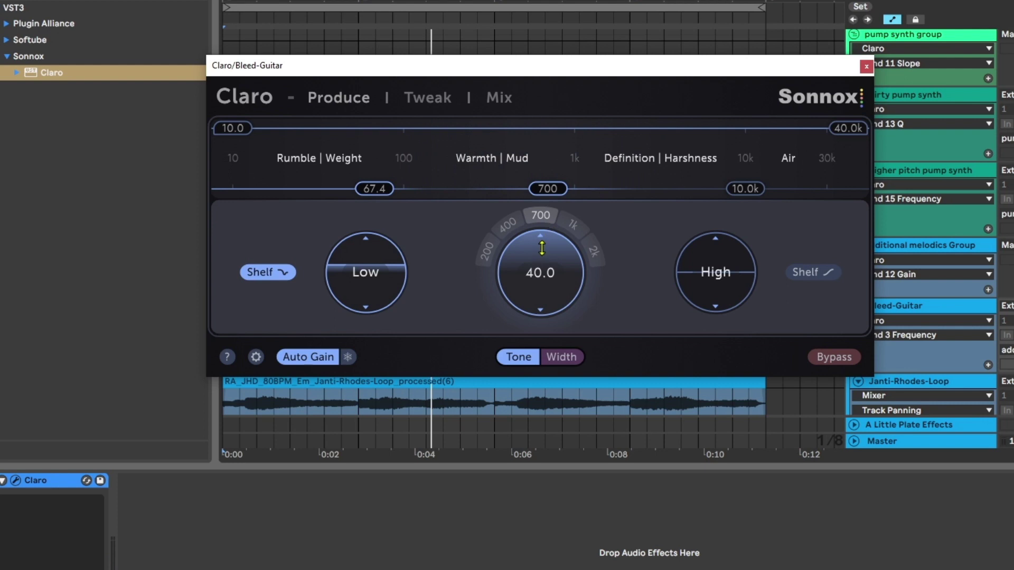
pyautogui.click(309, 357)
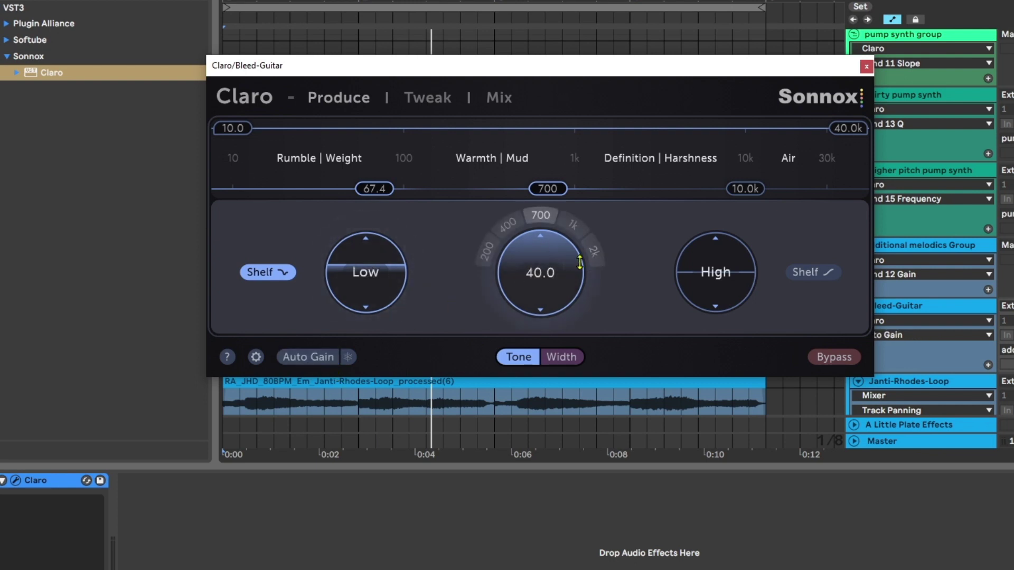
# Re-enable Auto Gain, ease the mid boost down to 28.2, and A/B it with Bypass
pyautogui.press('space')
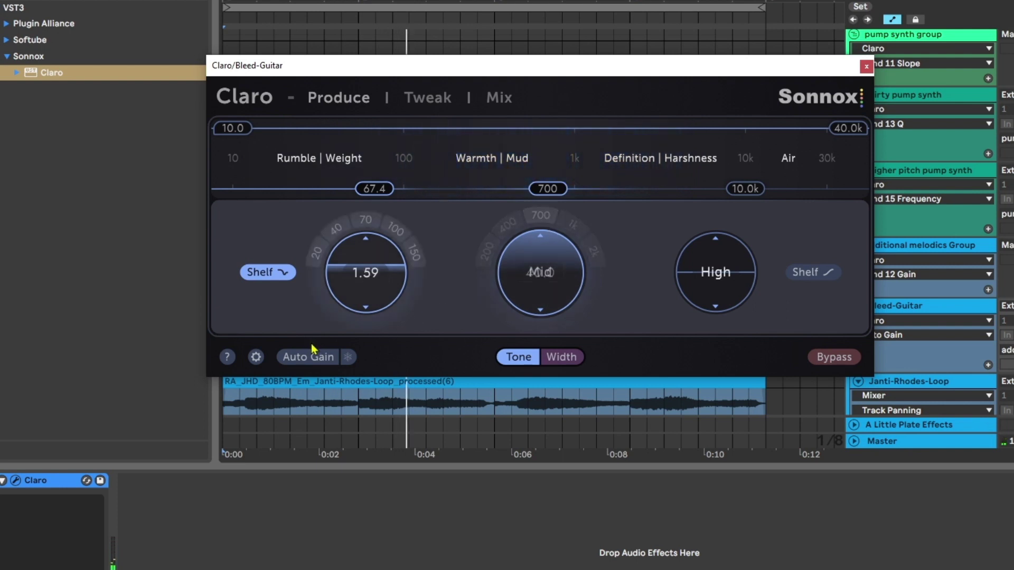
pyautogui.click(298, 359)
pyautogui.press('space')
pyautogui.moveTo(540, 272); pyautogui.dragTo(544, 235)
pyautogui.click(826, 357)
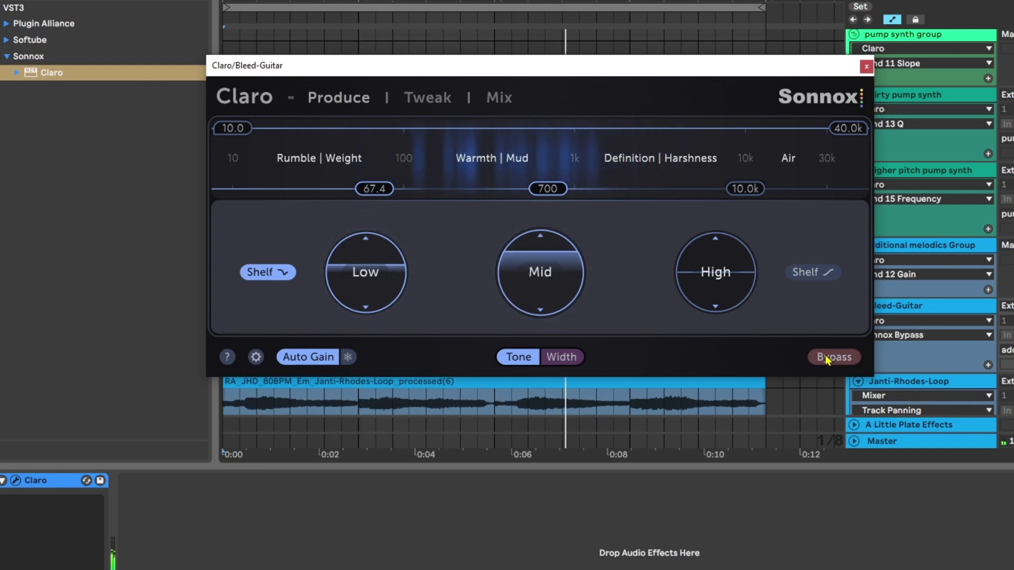
pyautogui.click(826, 357)
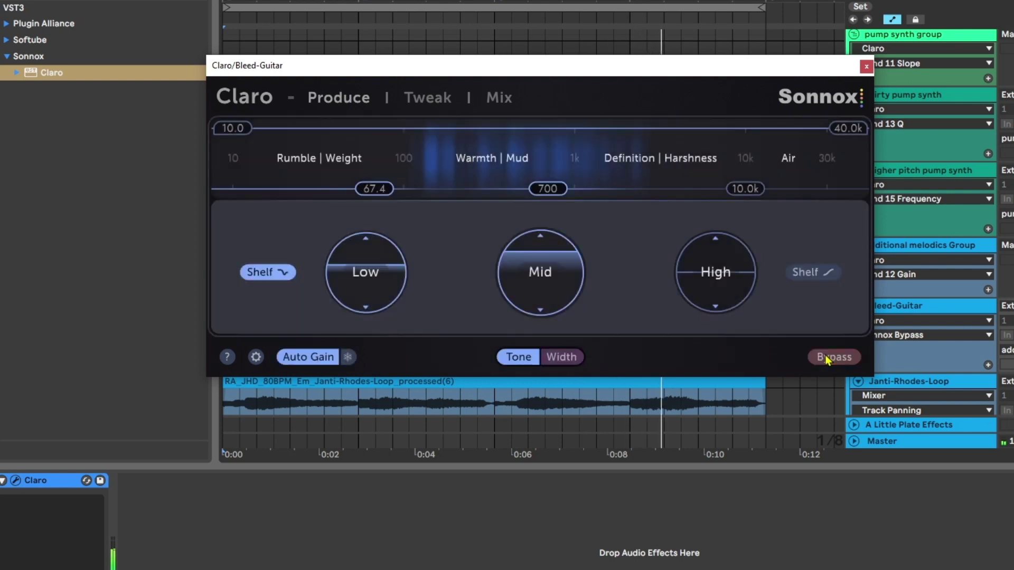
# Set the mid band to 6.07 at 1.0k and compare against Bypass again
pyautogui.moveTo(560, 257); pyautogui.dragTo(560, 287)
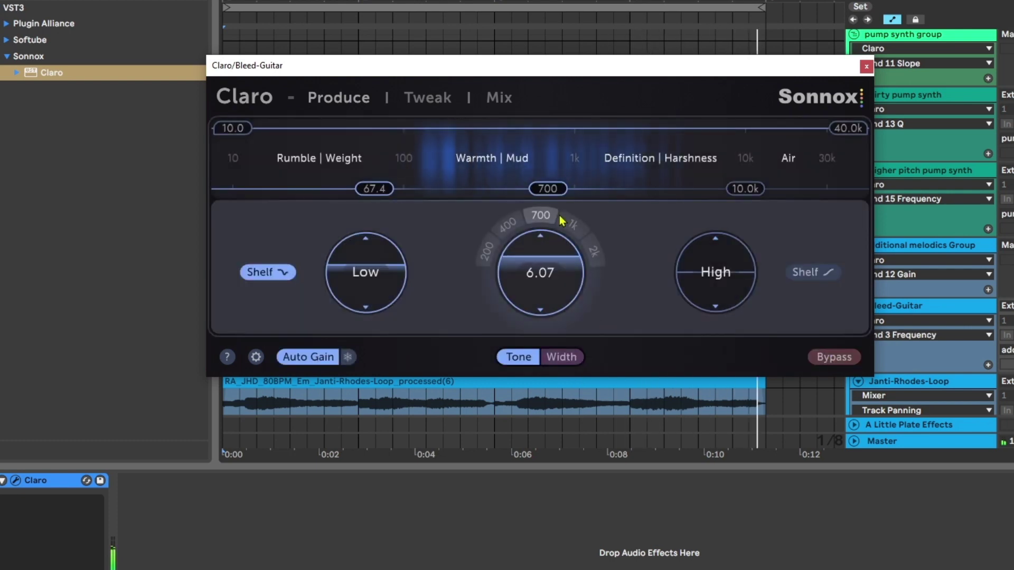
pyautogui.click(575, 224)
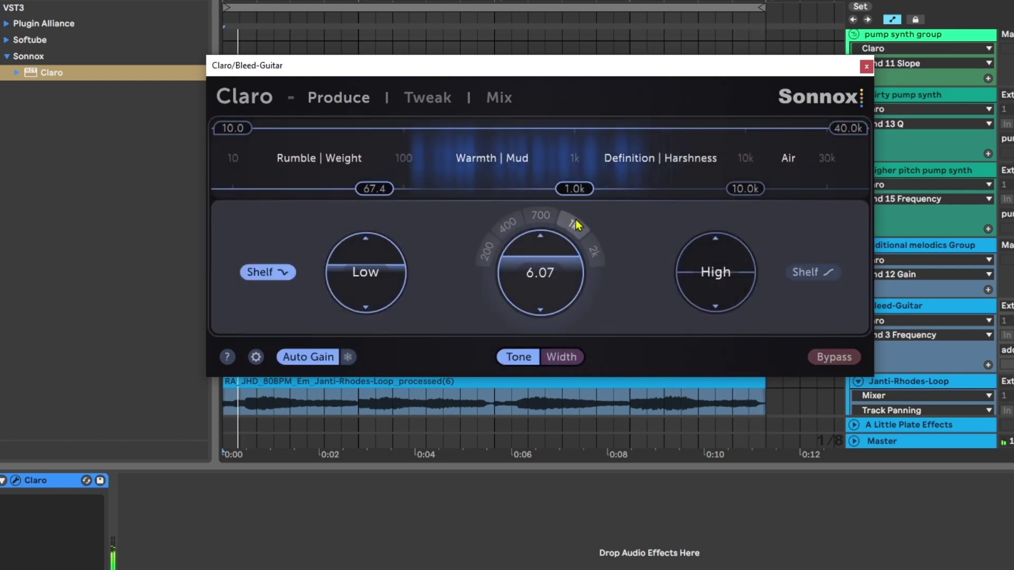
pyautogui.click(830, 357)
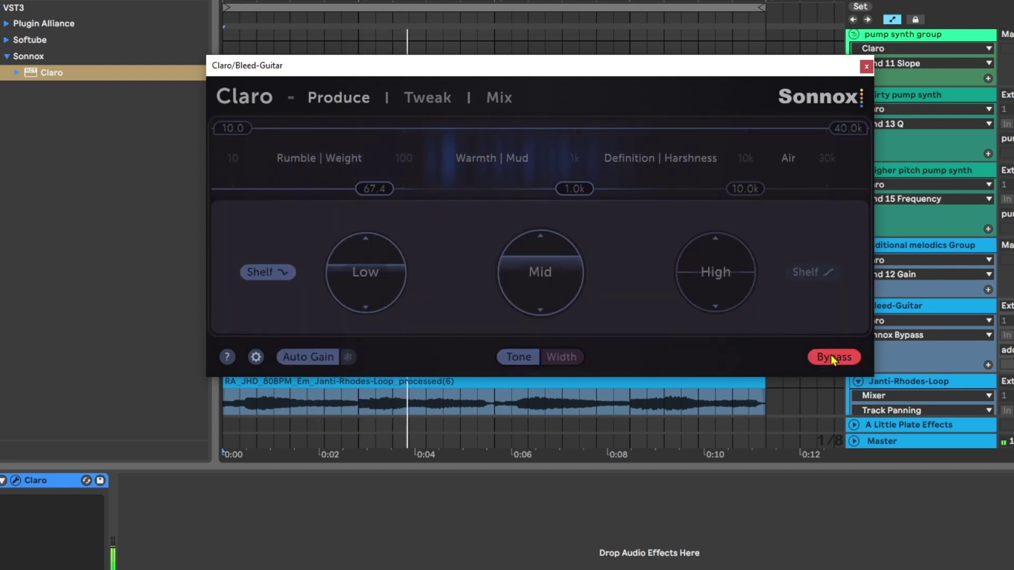
pyautogui.click(831, 355)
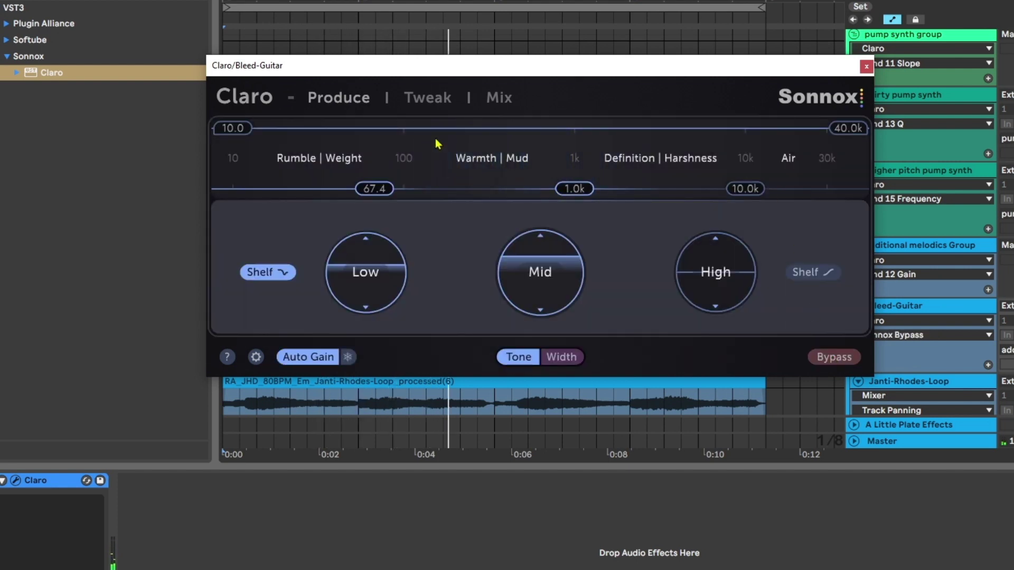
# In Width mode, lower the high band to 2.7k, adjust its gain, and A/B with Bypass
pyautogui.click(560, 358)
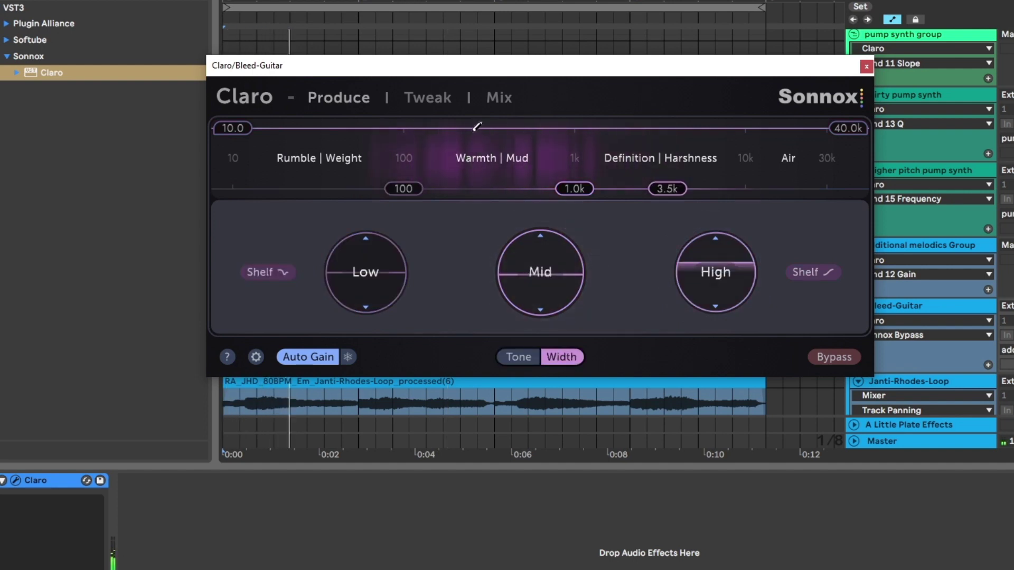
pyautogui.moveTo(634, 261)
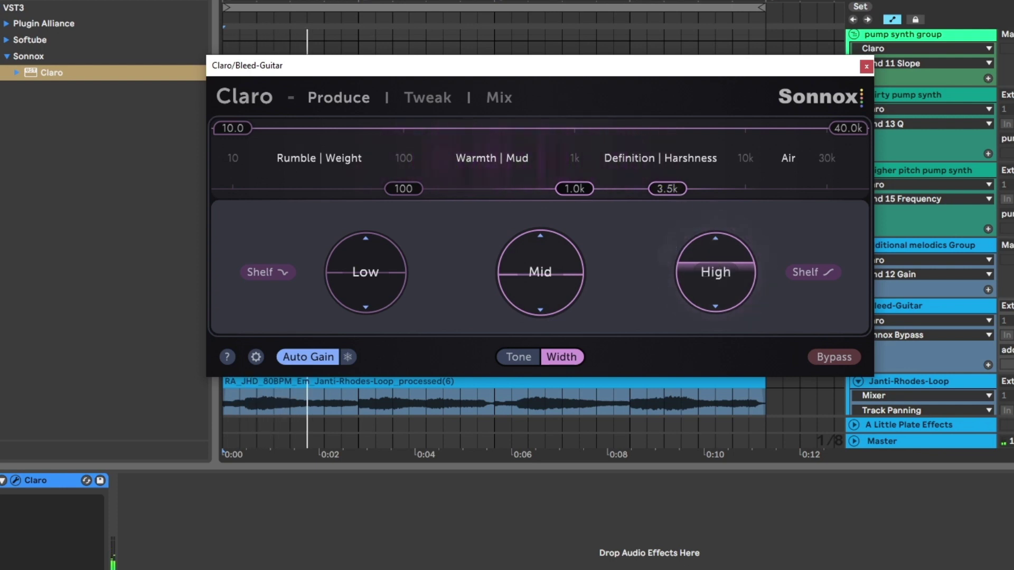
pyautogui.moveTo(667, 188); pyautogui.dragTo(648, 189)
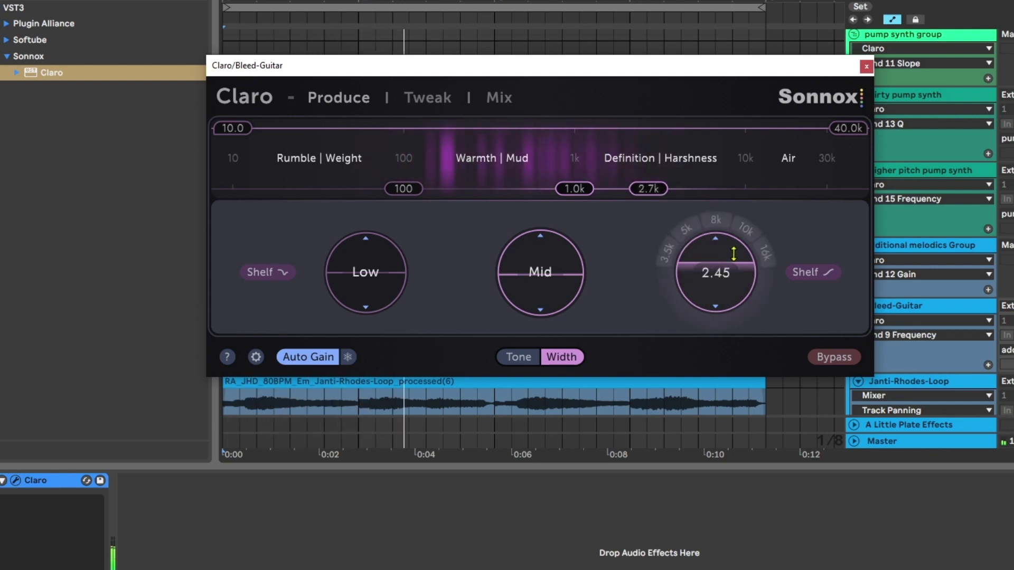
pyautogui.moveTo(734, 254); pyautogui.dragTo(733, 224)
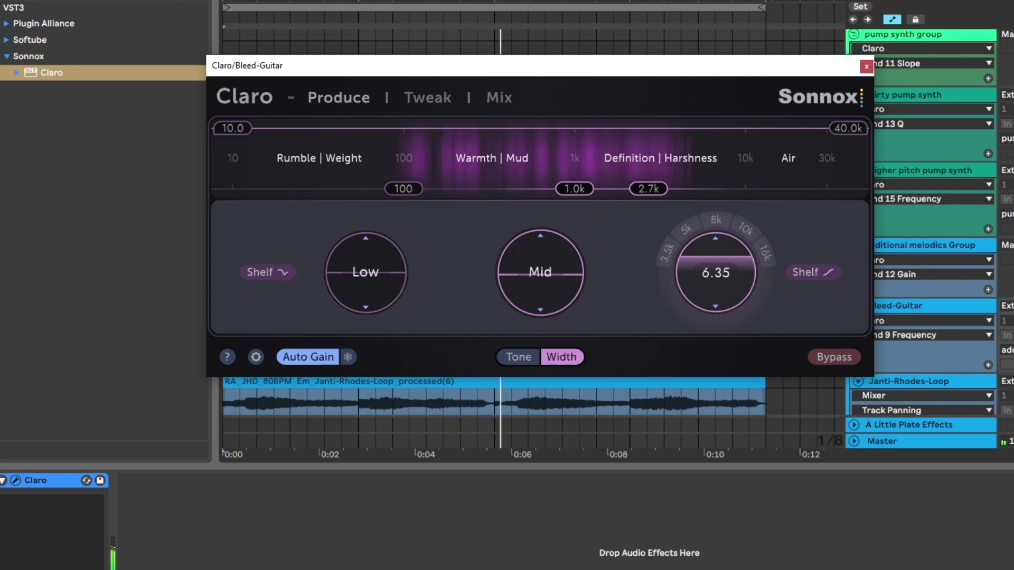
pyautogui.moveTo(733, 224); pyautogui.dragTo(733, 245)
pyautogui.moveTo(538, 271)
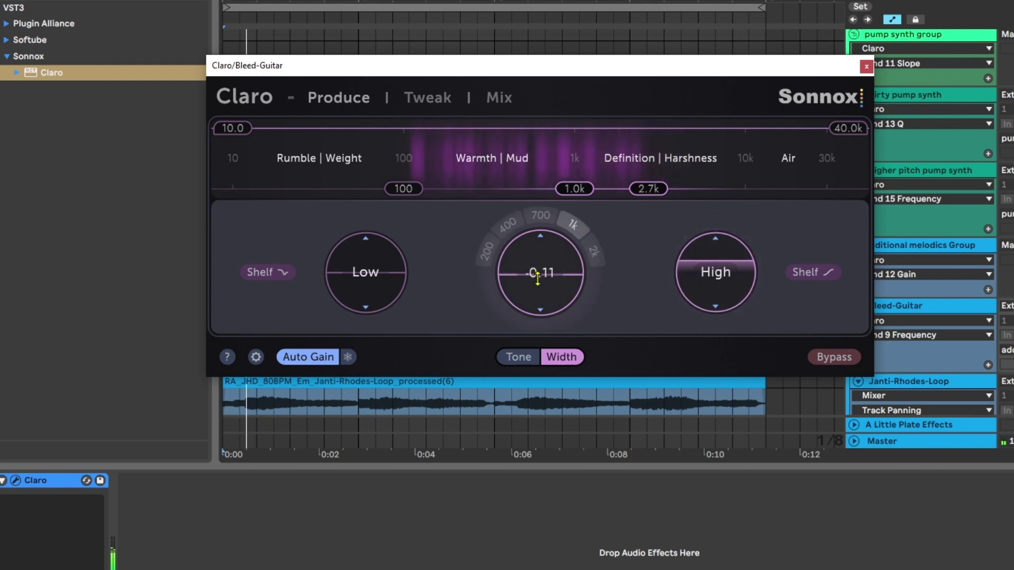
pyautogui.click(857, 358)
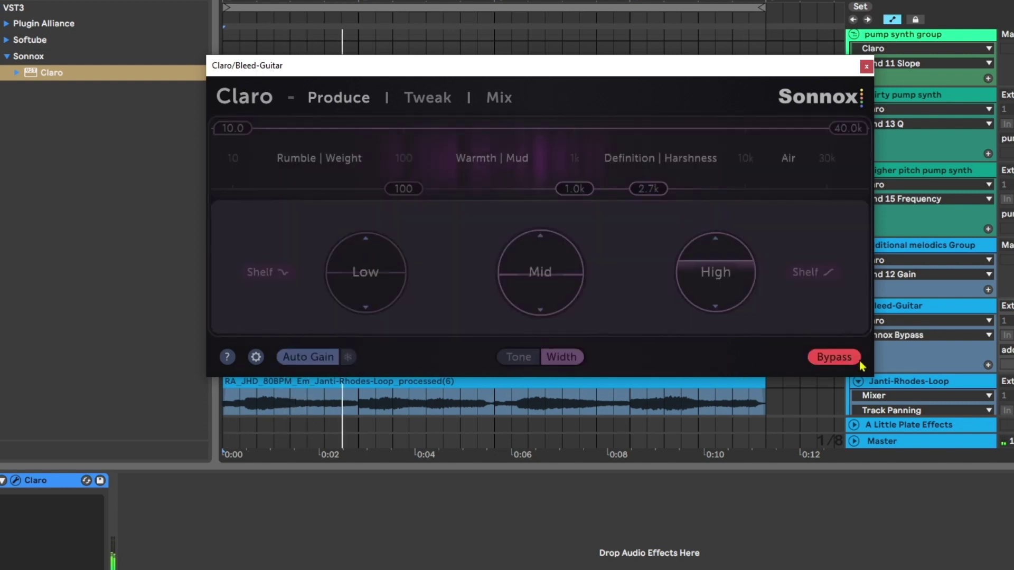
pyautogui.click(857, 360)
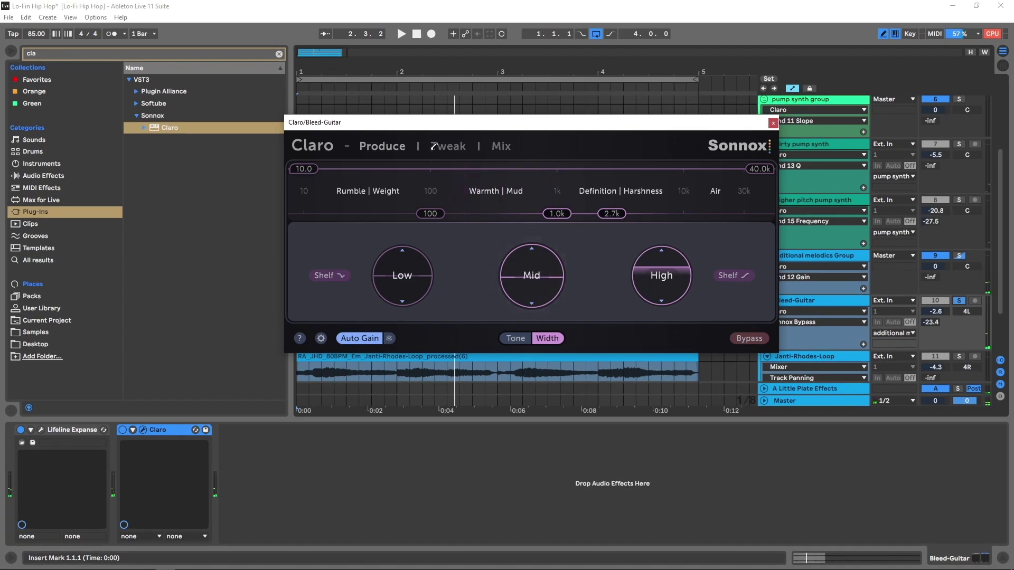
# On the Tweak curve page, play the guitar and lower the 191.1 Hz band 12 Q to 0.1
pyautogui.click(439, 133)
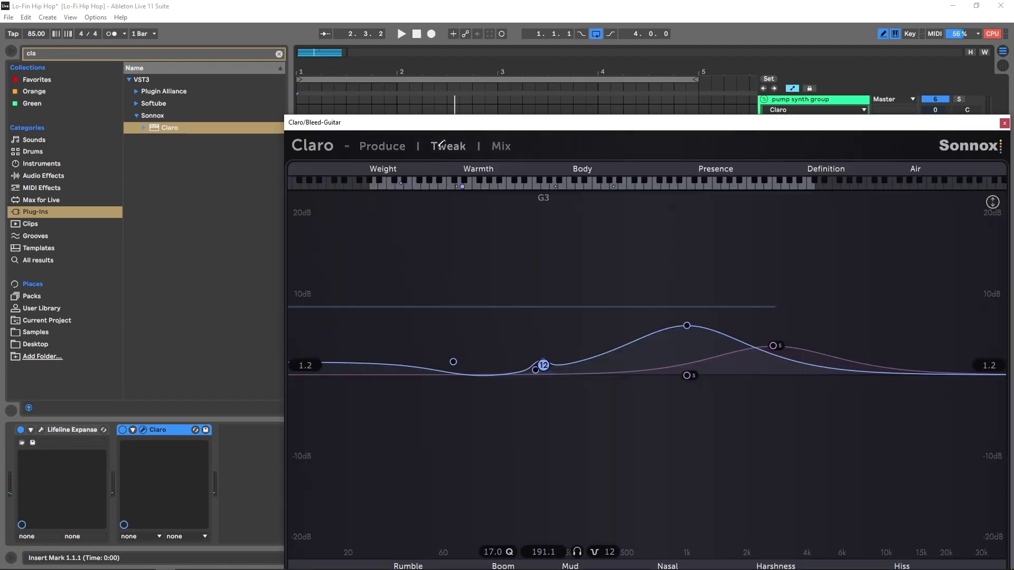
pyautogui.moveTo(465, 126); pyautogui.dragTo(351, 42)
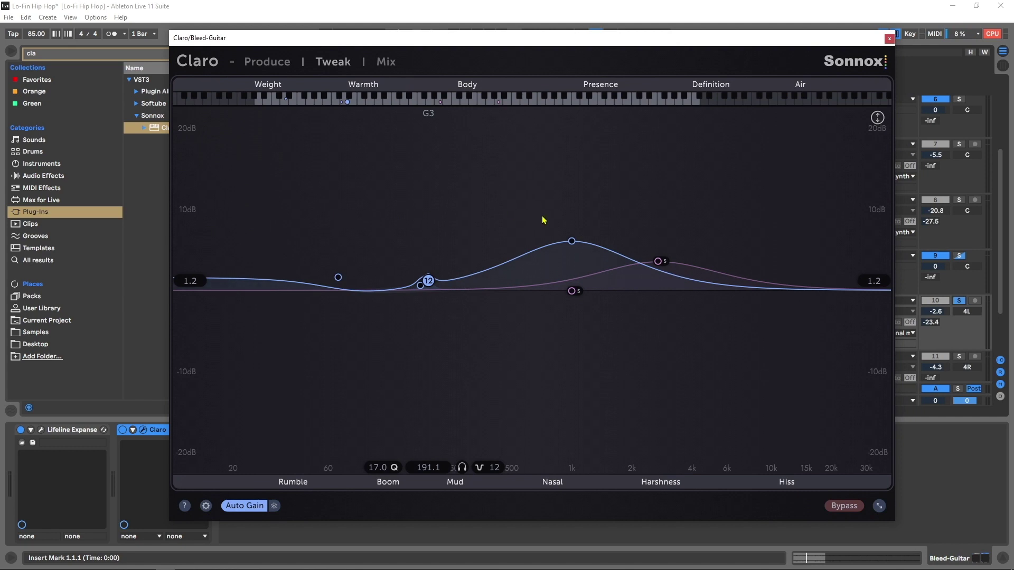
pyautogui.press('space')
pyautogui.scroll(-10, 428, 280)
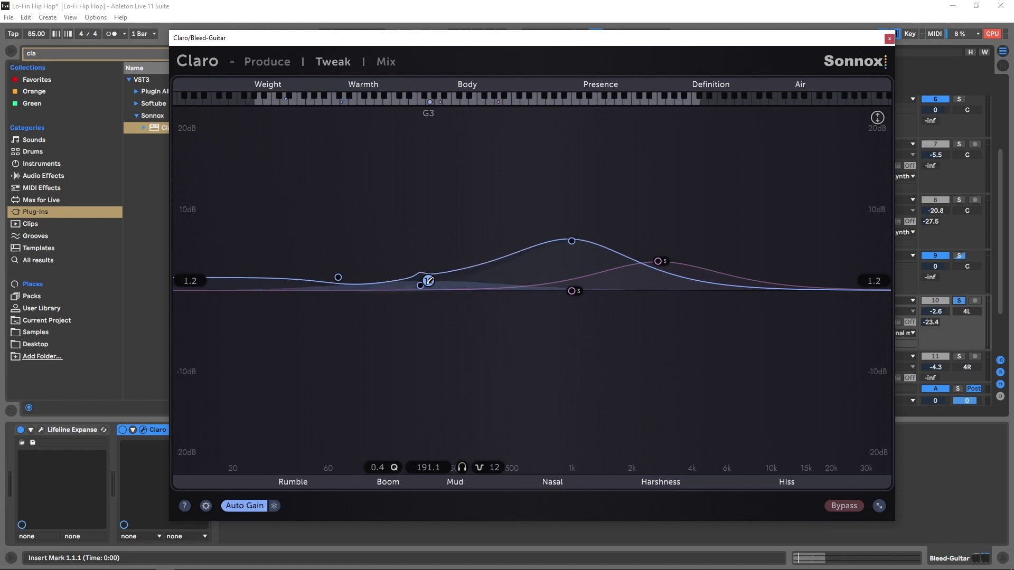
pyautogui.scroll(-1, 428, 281)
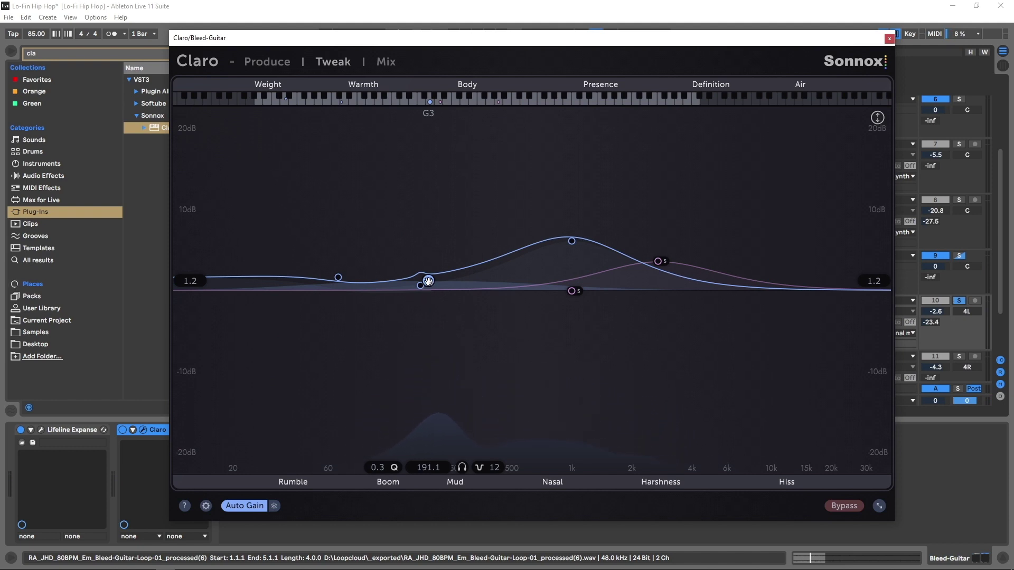
pyautogui.press('space')
# Raise band 12's Q to 28.9 and audition the narrow band around its node
pyautogui.scroll(-1, 428, 281)
pyautogui.scroll(5, 430, 279)
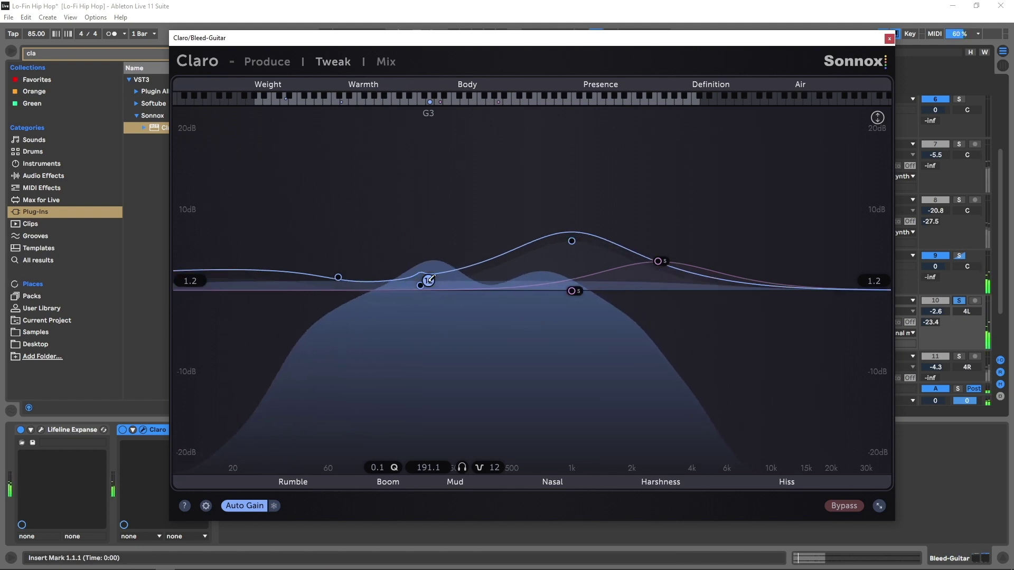
pyautogui.scroll(5, 430, 278)
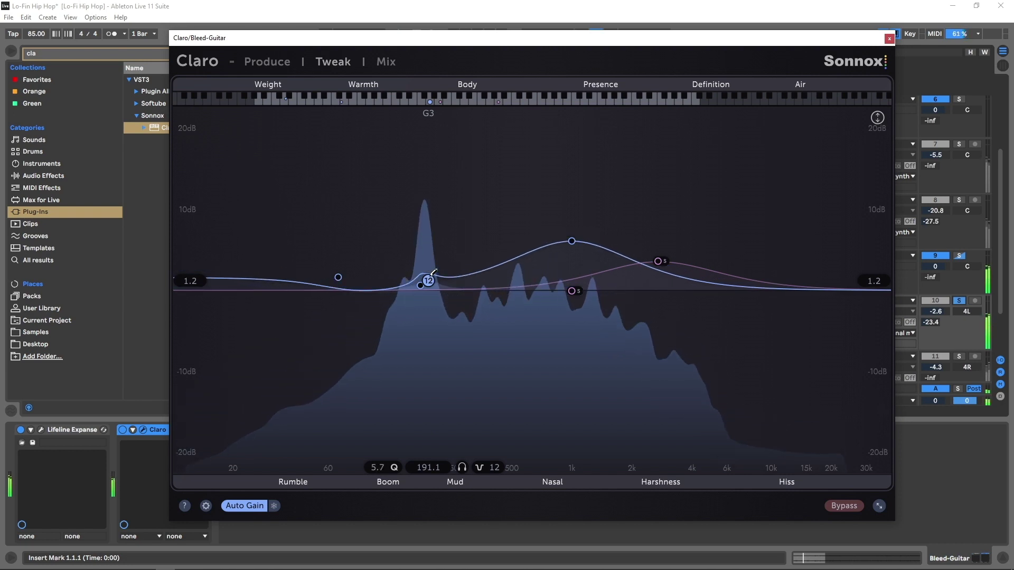
pyautogui.scroll(4, 429, 278)
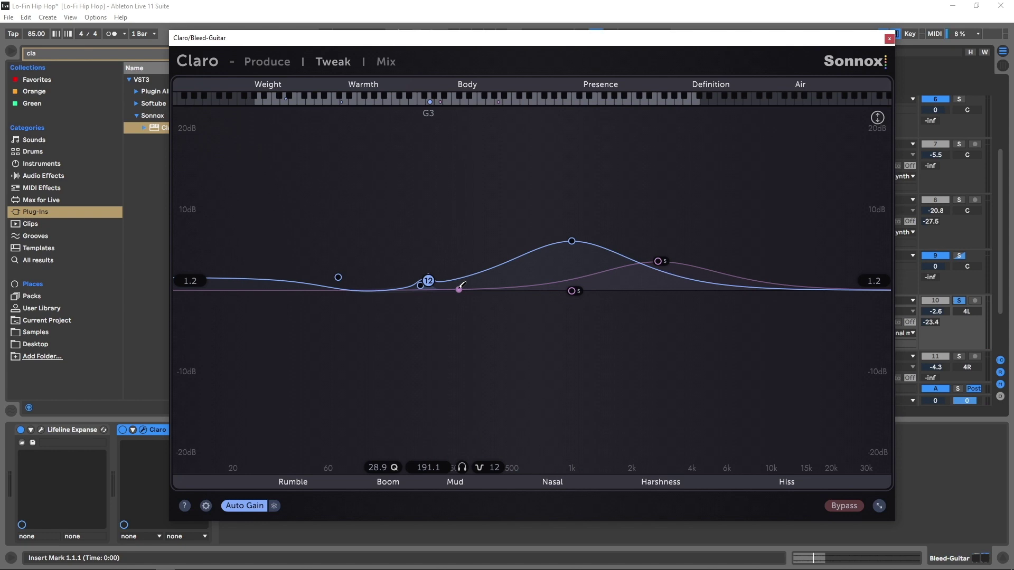
pyautogui.press('space')
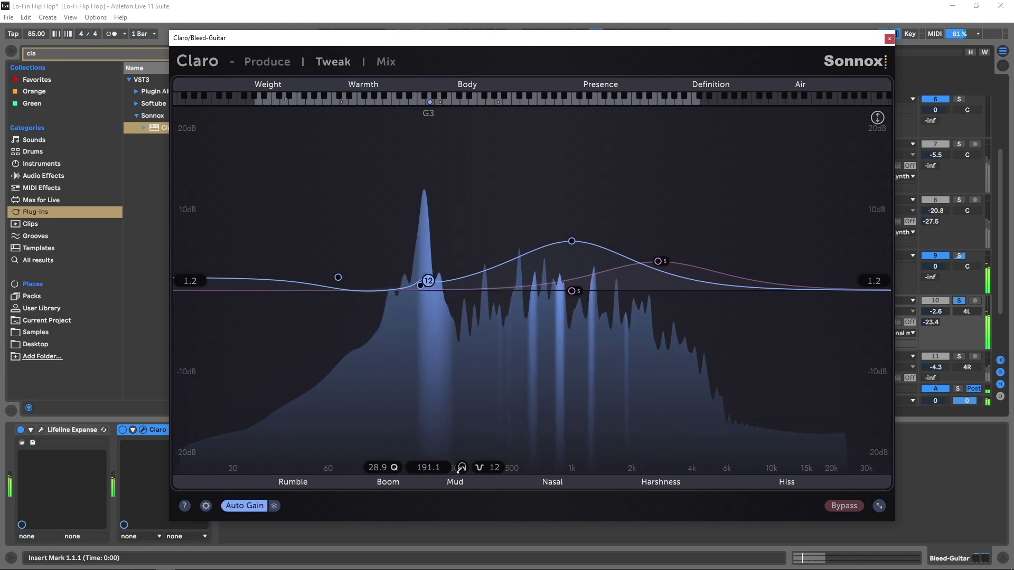
pyautogui.moveTo(428, 281); pyautogui.dragTo(534, 280)
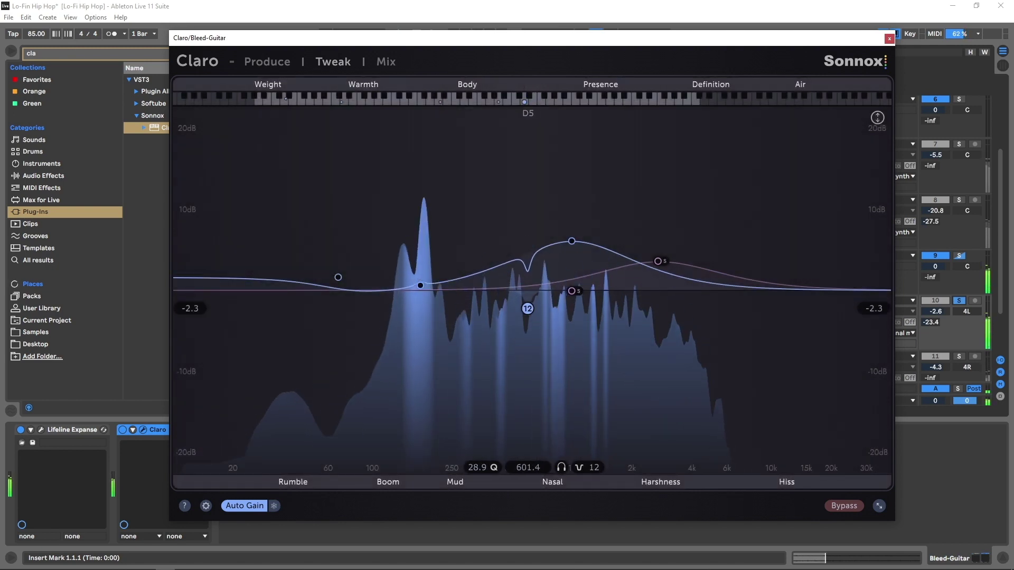
# Move band 12's notch to 877.8 Hz at about -12.9 dB, A/B with Bypass, then stop playback
pyautogui.moveTo(528, 308); pyautogui.dragTo(556, 396)
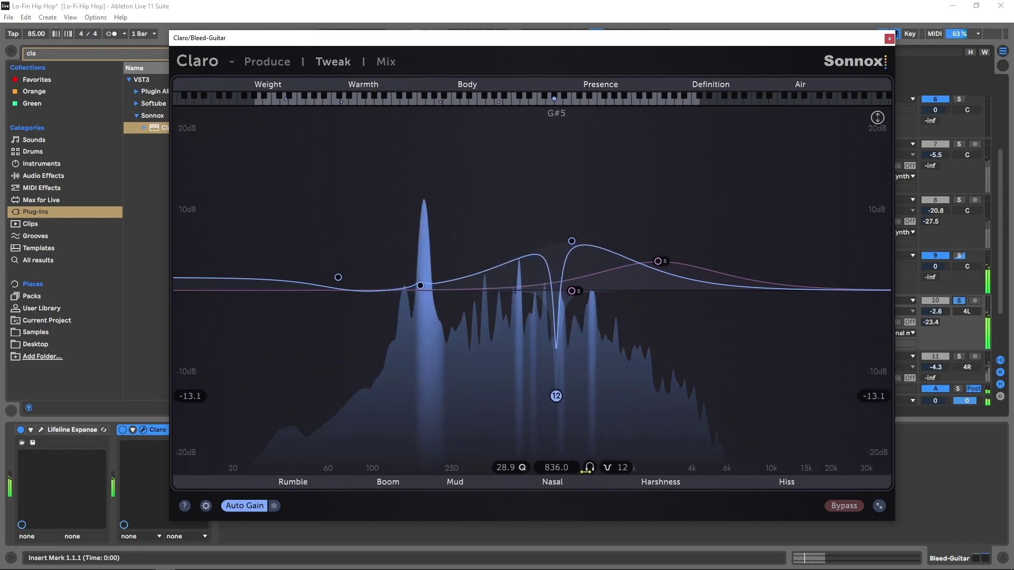
pyautogui.moveTo(585, 470); pyautogui.dragTo(589, 470)
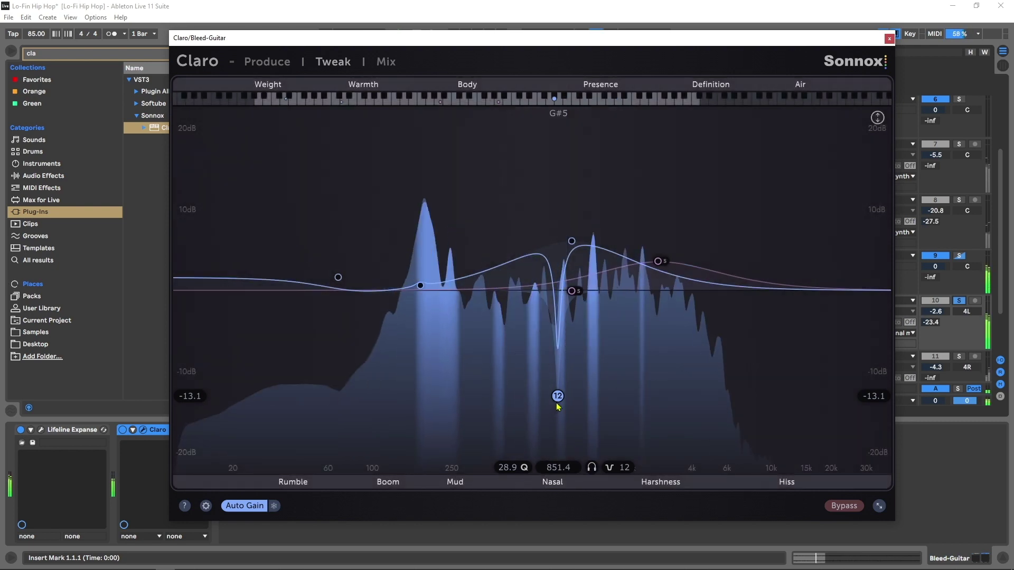
pyautogui.moveTo(558, 407); pyautogui.dragTo(561, 404)
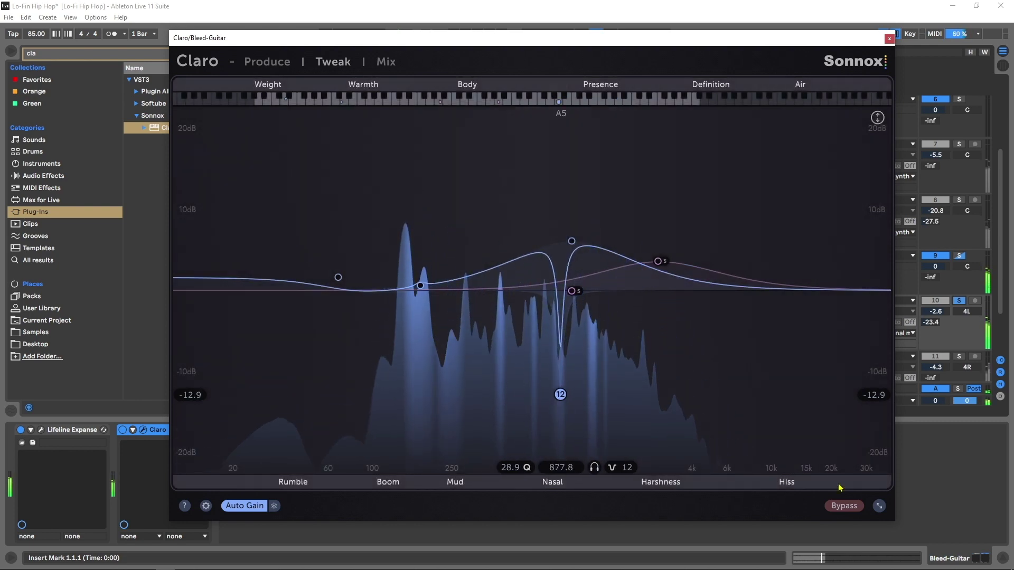
pyautogui.click(837, 508)
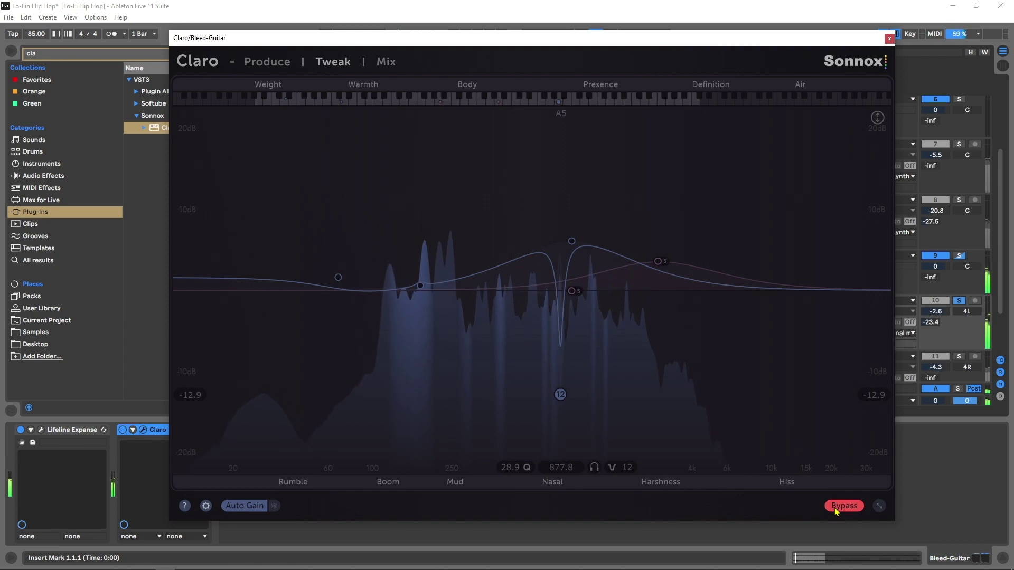
pyautogui.click(838, 508)
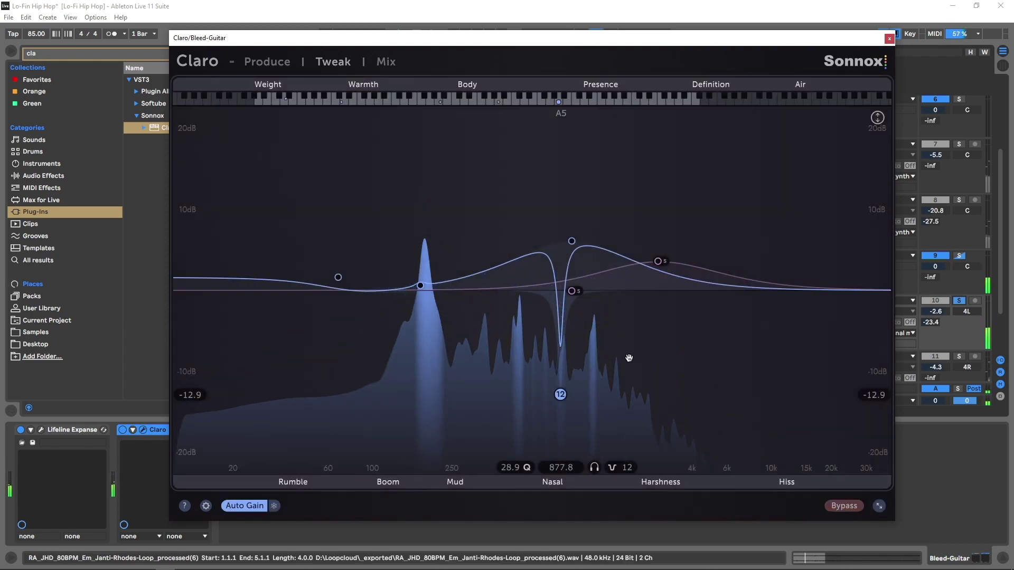
pyautogui.press('space')
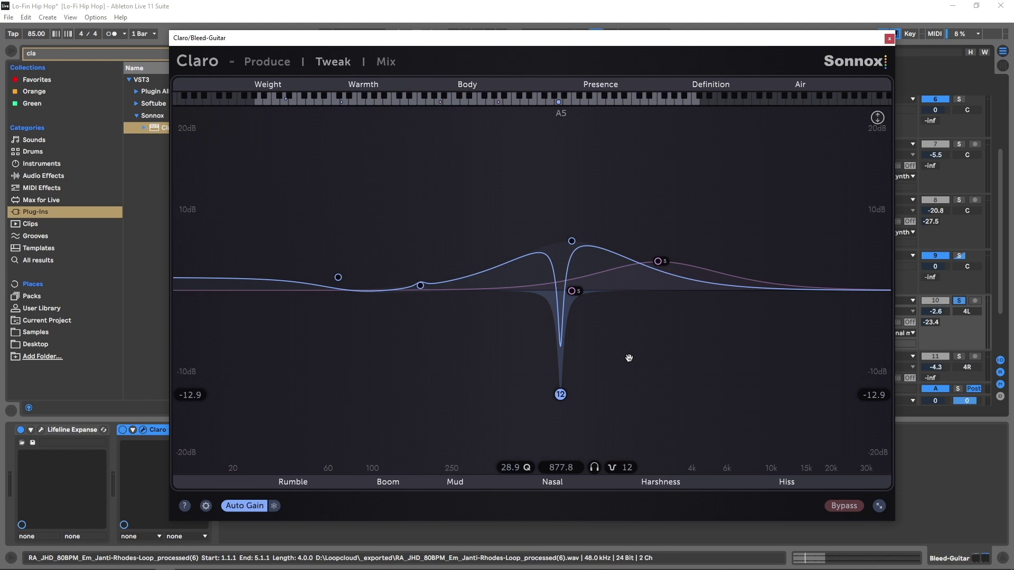
# Select band 3 (1000 Hz, +6.1 dB) to show its toolbar, then delete the band
pyautogui.click(572, 241)
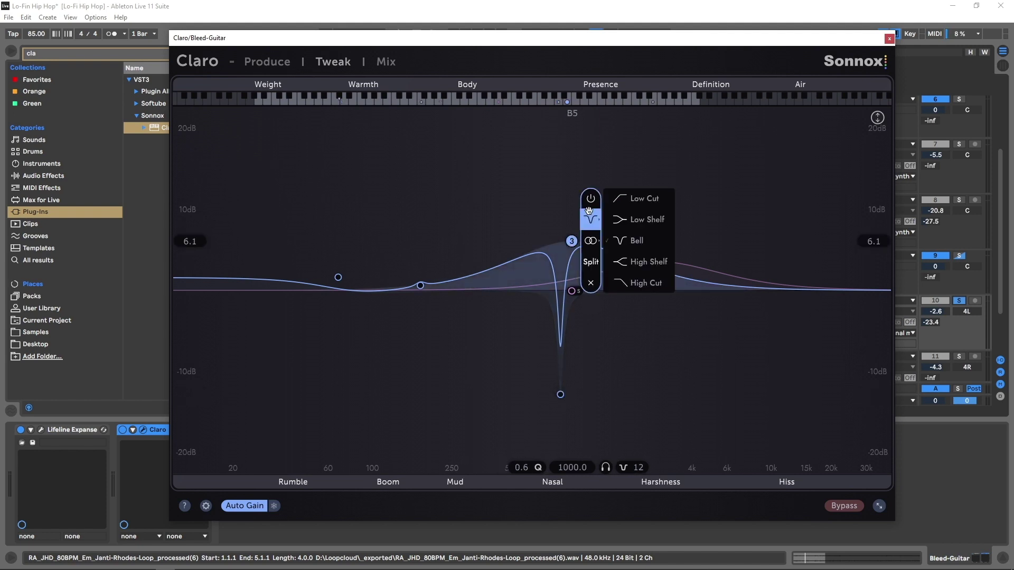
pyautogui.moveTo(591, 219)
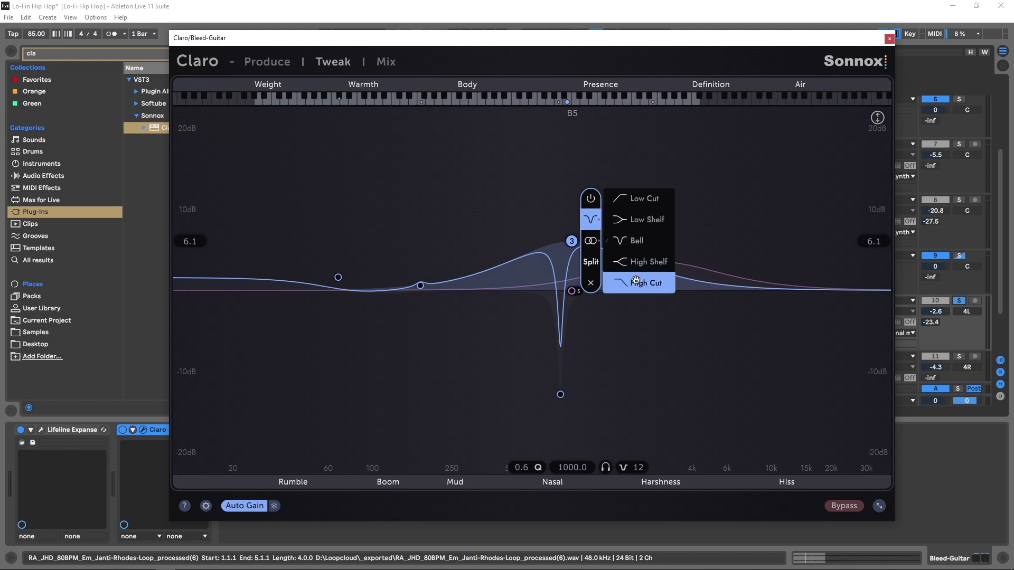
pyautogui.moveTo(591, 241)
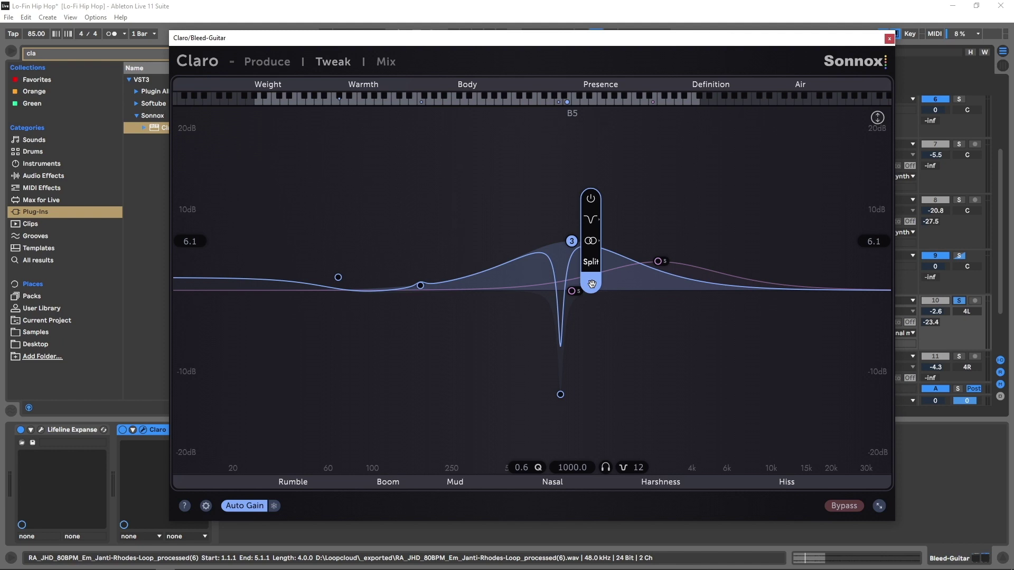
pyautogui.click(591, 284)
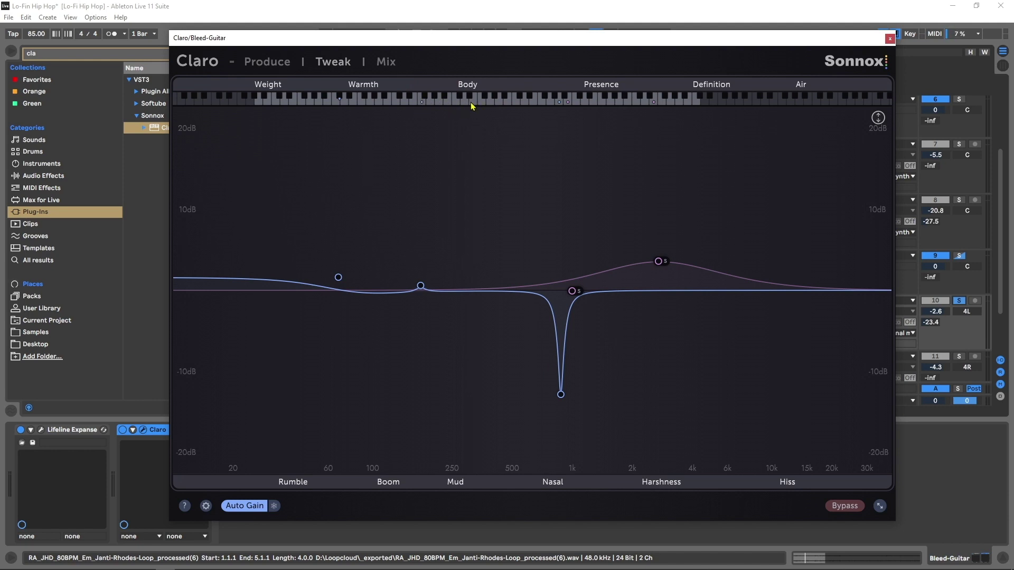
# Start playback to watch Bleed-Guitar's live spectrum beneath the notch near 1k
pyautogui.press('space')
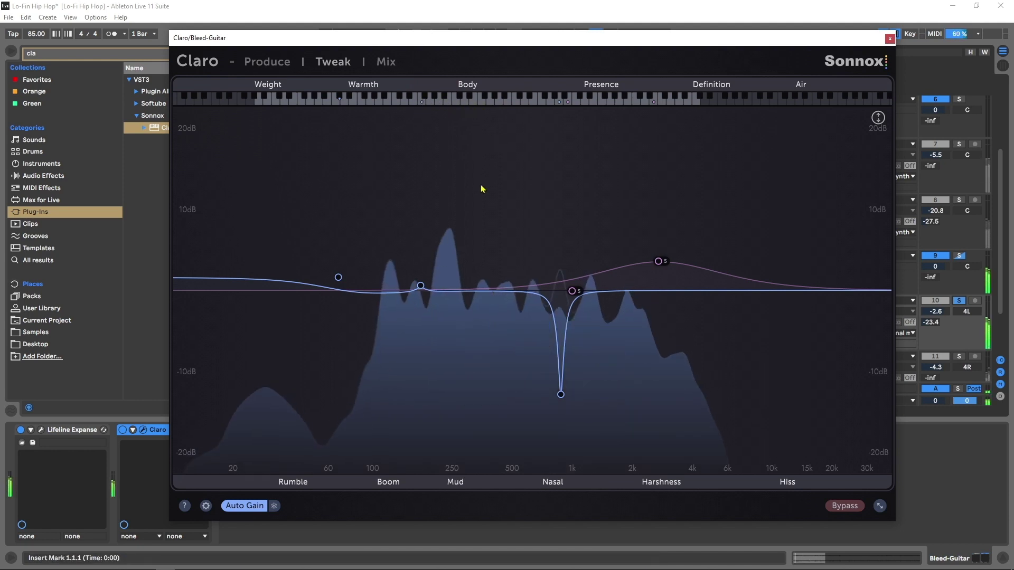
# Add a band at 213.6 Hz and cut it to -6 dB with Q 25.5, briefly soloing it
pyautogui.click(438, 104)
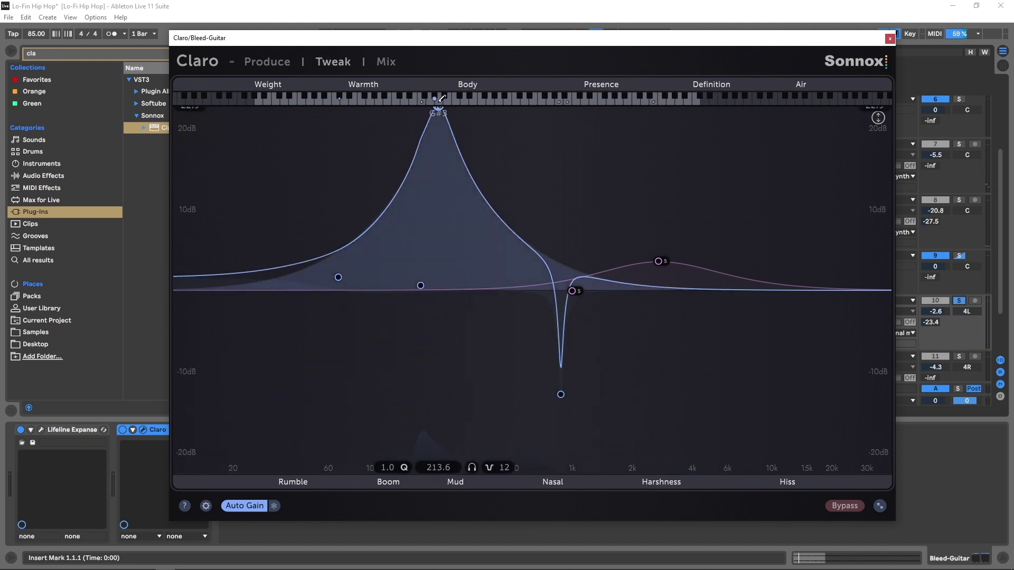
pyautogui.press('space')
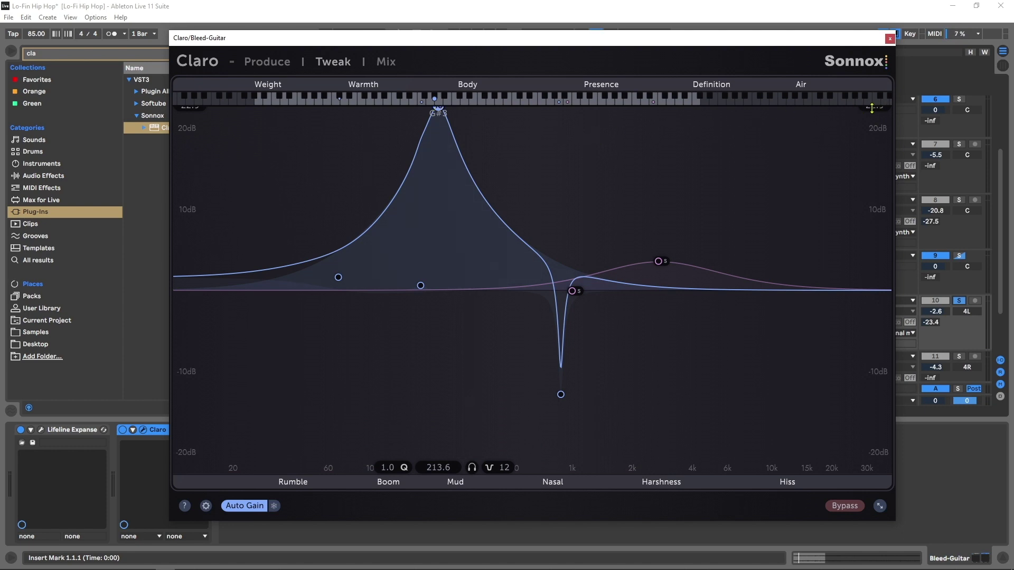
pyautogui.moveTo(872, 107); pyautogui.dragTo(872, 332)
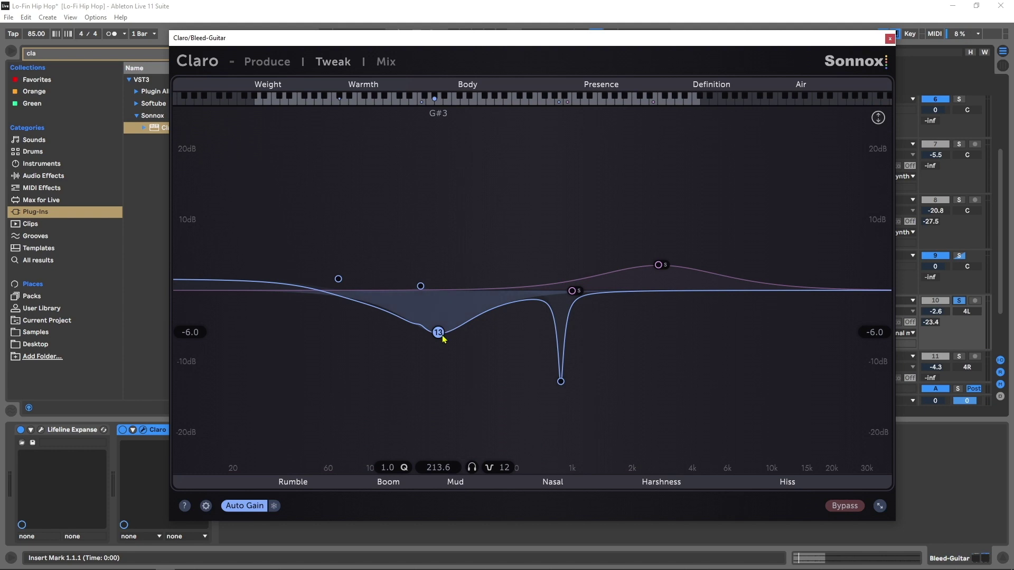
pyautogui.scroll(10, 443, 338)
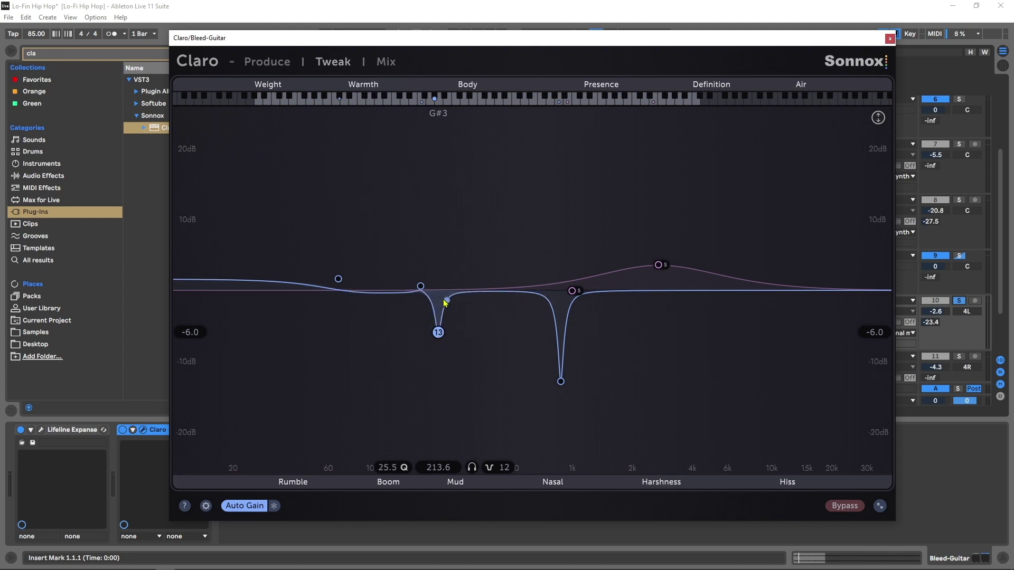
pyautogui.click(472, 467)
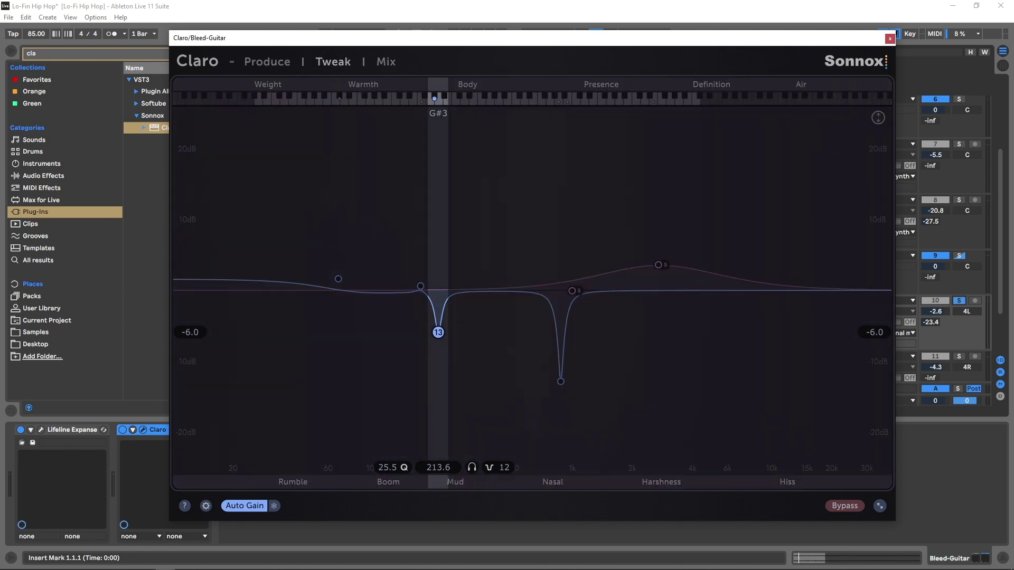
pyautogui.click(465, 468)
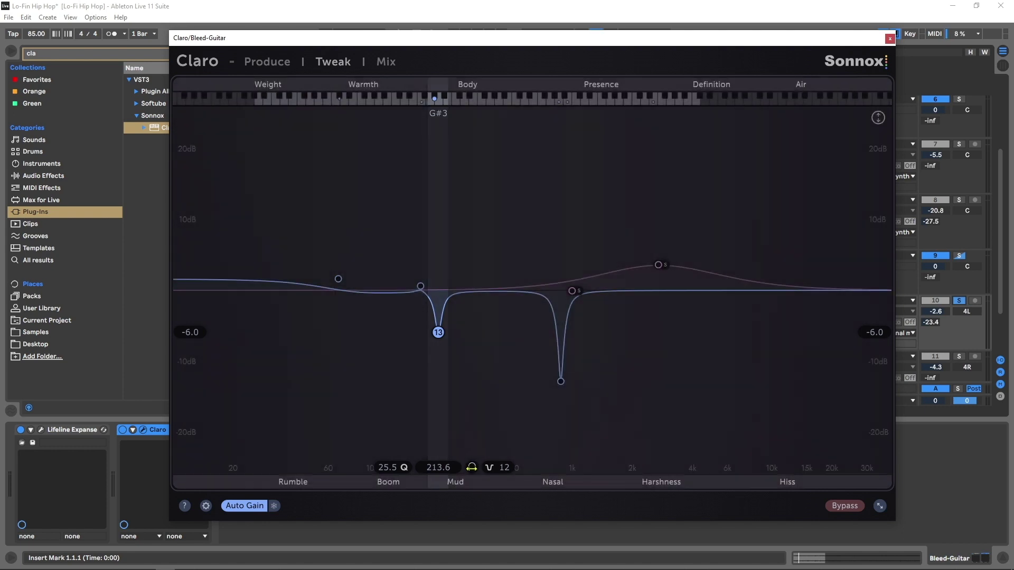
# Add a new band near 31.58 Hz and bring up its filter shape choices
pyautogui.click(274, 286)
pyautogui.moveTo(273, 284)
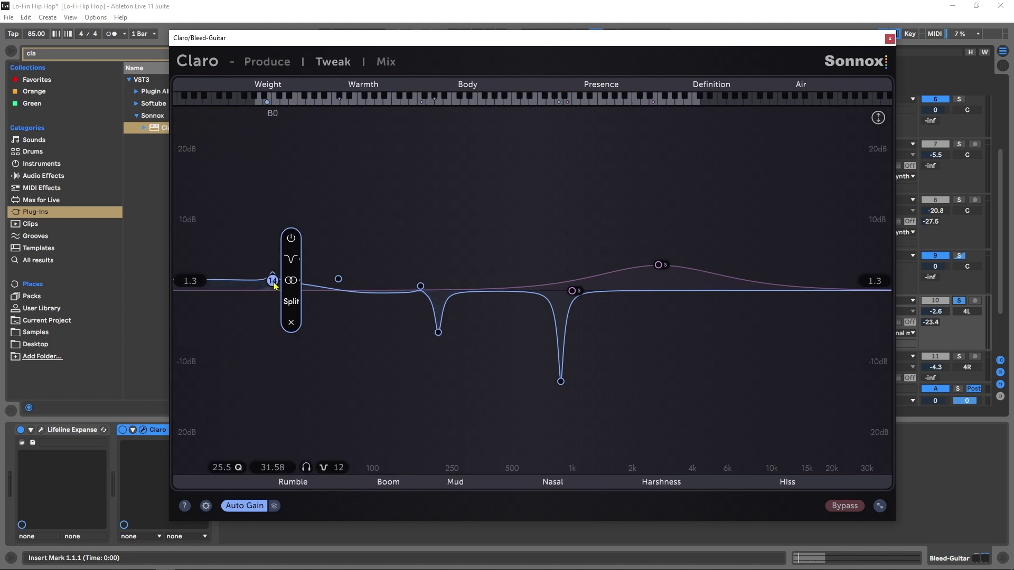
pyautogui.click(291, 259)
# Make band 14 a 120 dB/oct low cut near 33 Hz with lower Q, and flatten the 66.57 Hz band
pyautogui.click(338, 258)
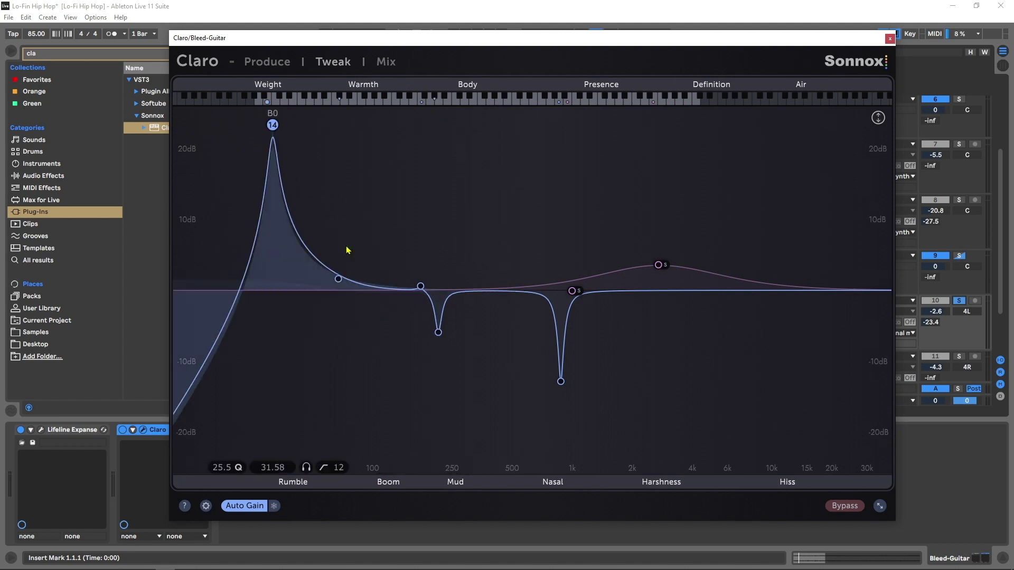
pyautogui.moveTo(273, 125); pyautogui.dragTo(279, 291)
pyautogui.scroll(3, 279, 291)
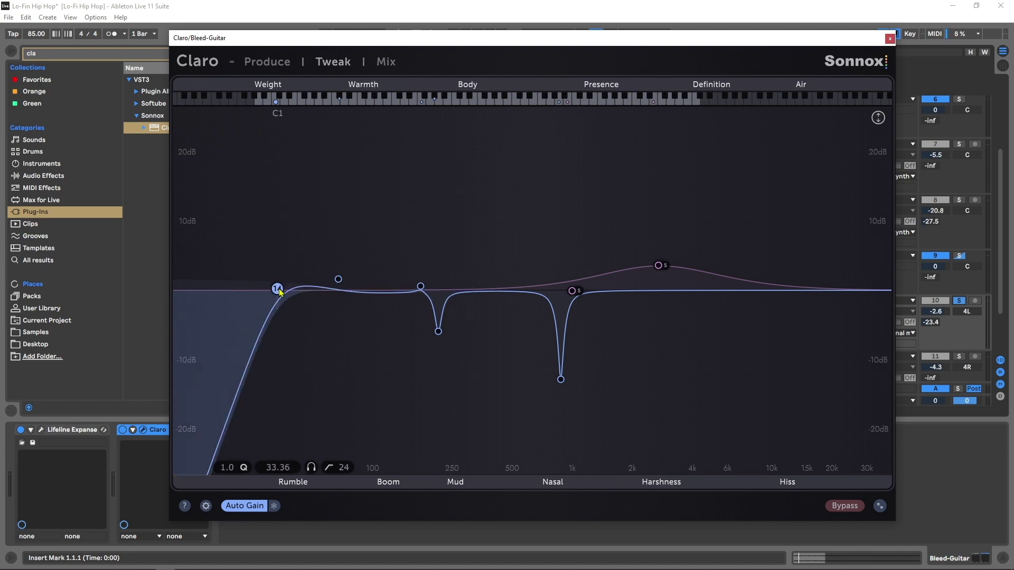
pyautogui.scroll(3, 280, 292)
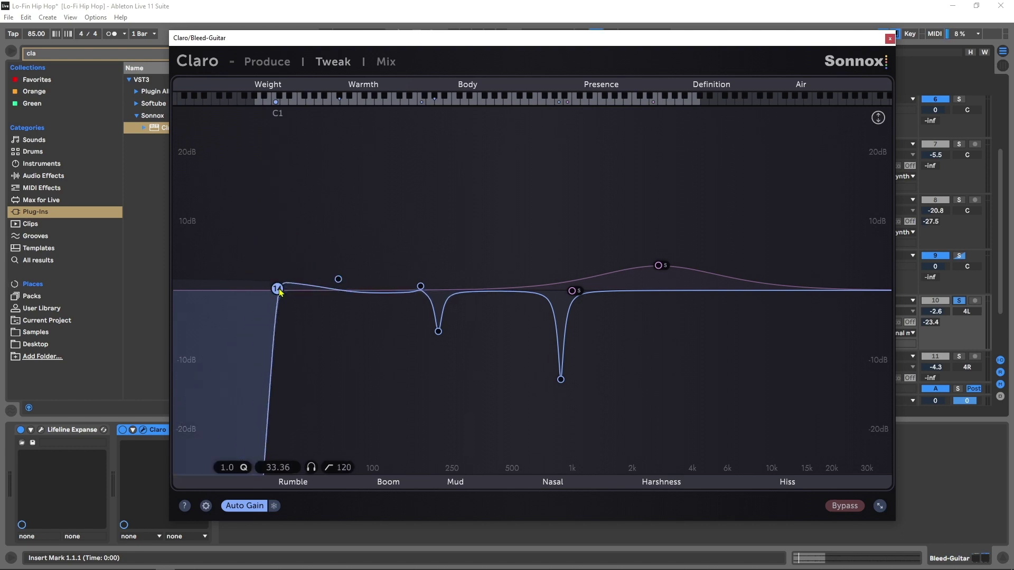
pyautogui.moveTo(285, 293); pyautogui.dragTo(280, 316)
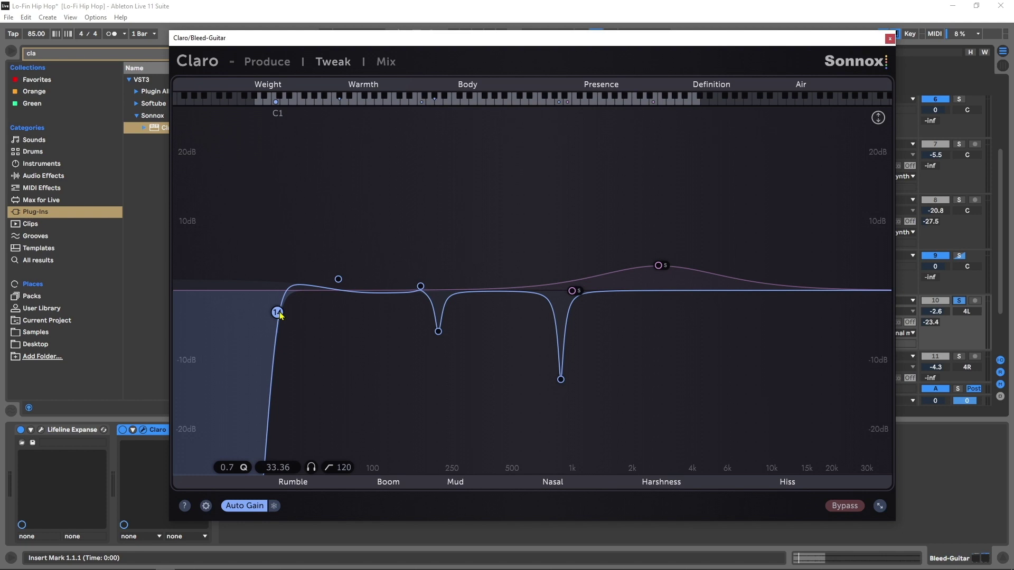
pyautogui.moveTo(339, 279); pyautogui.dragTo(337, 292)
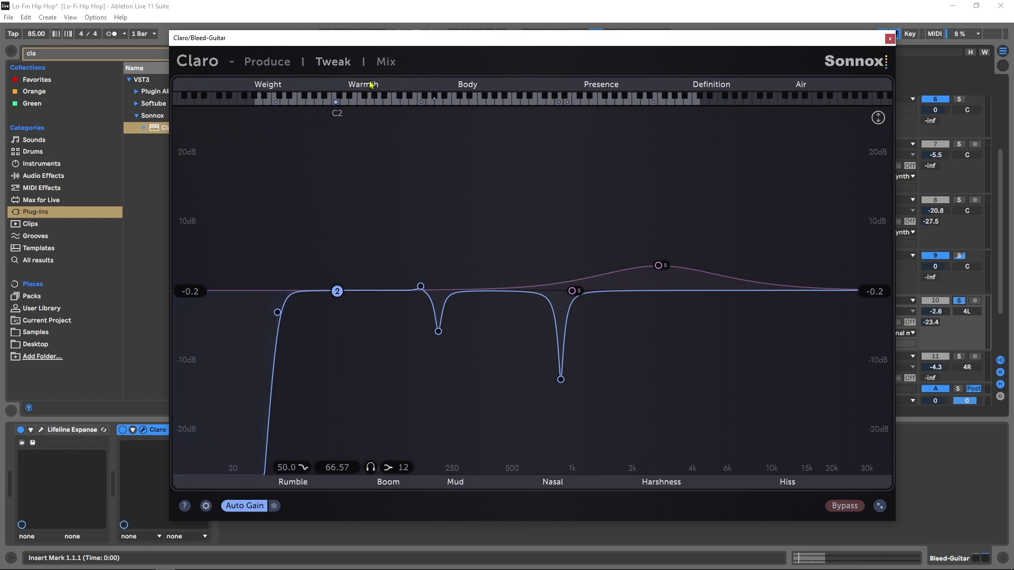
# Switch Claro to its Mix page, reposition the window, and list only group buses
pyautogui.click(386, 64)
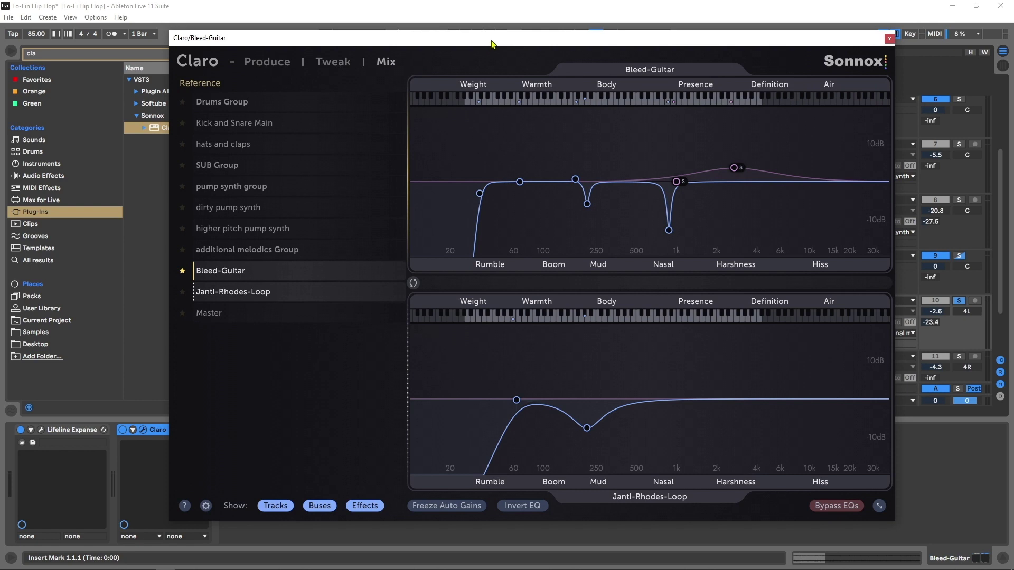
pyautogui.moveTo(491, 42); pyautogui.dragTo(476, 52)
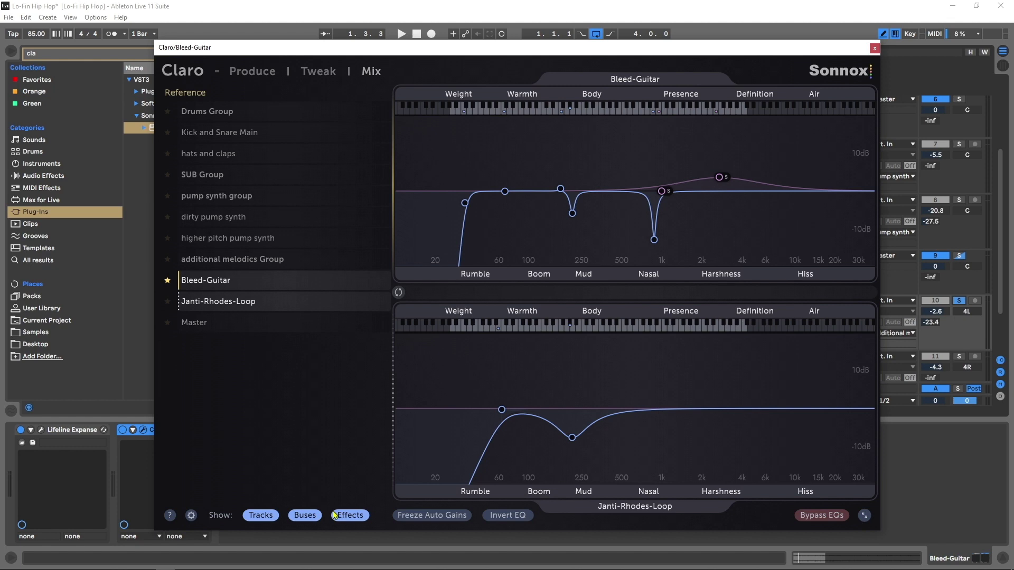
pyautogui.click(270, 515)
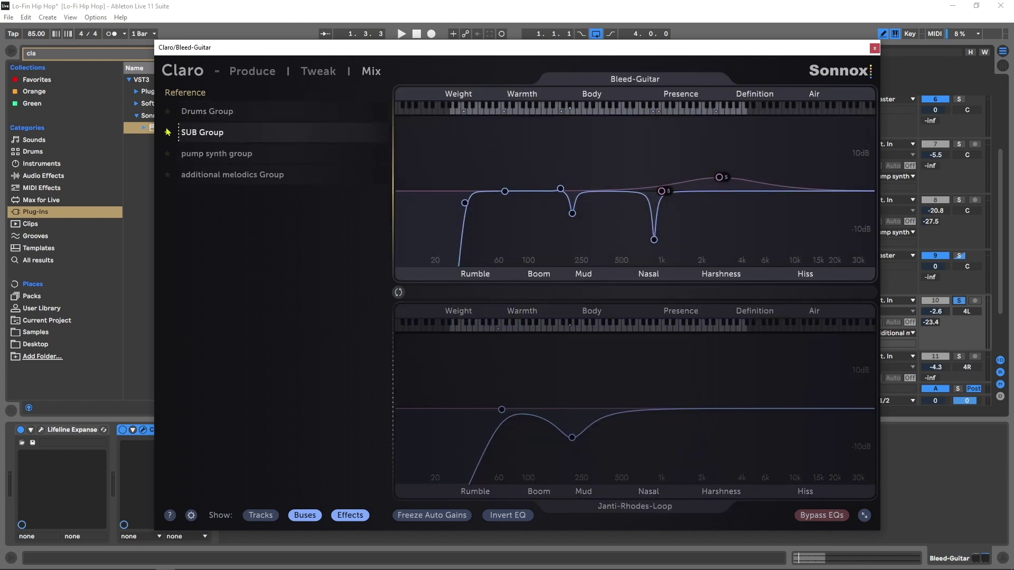
pyautogui.click(175, 158)
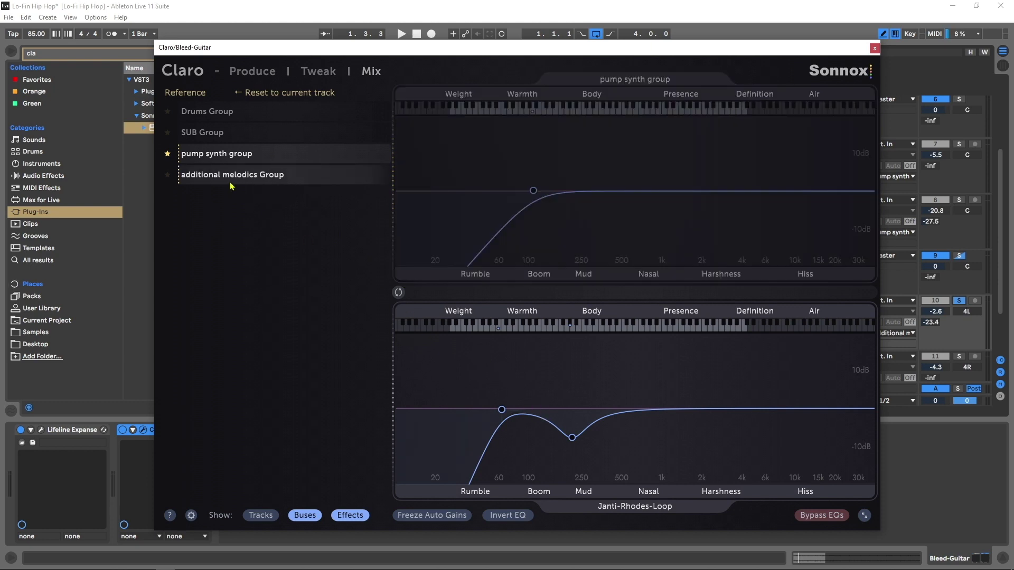
pyautogui.moveTo(222, 180); pyautogui.dragTo(574, 397)
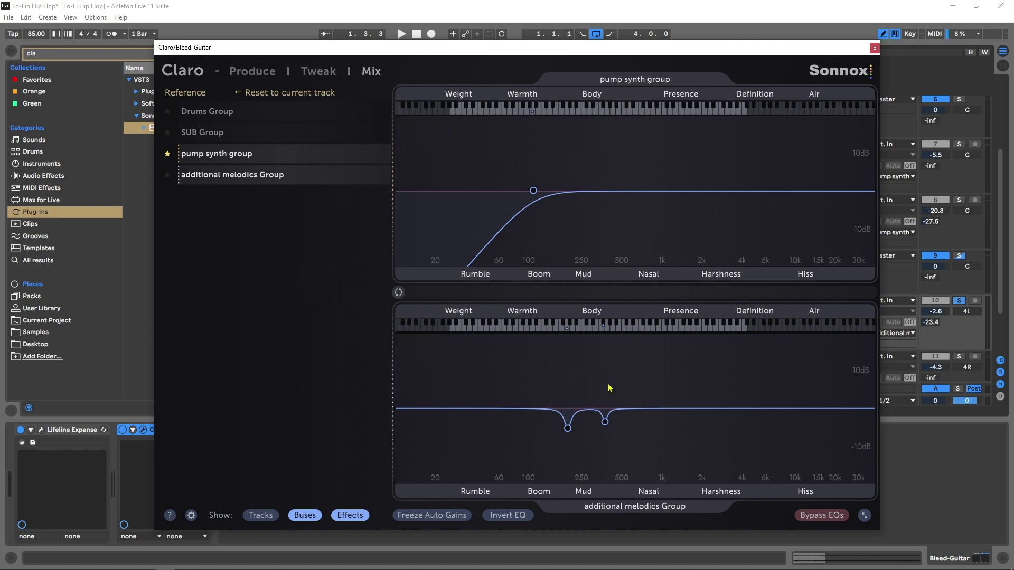
# Play the full mix with track 9 unsoloed to compare spectra, then stop
pyautogui.press('space')
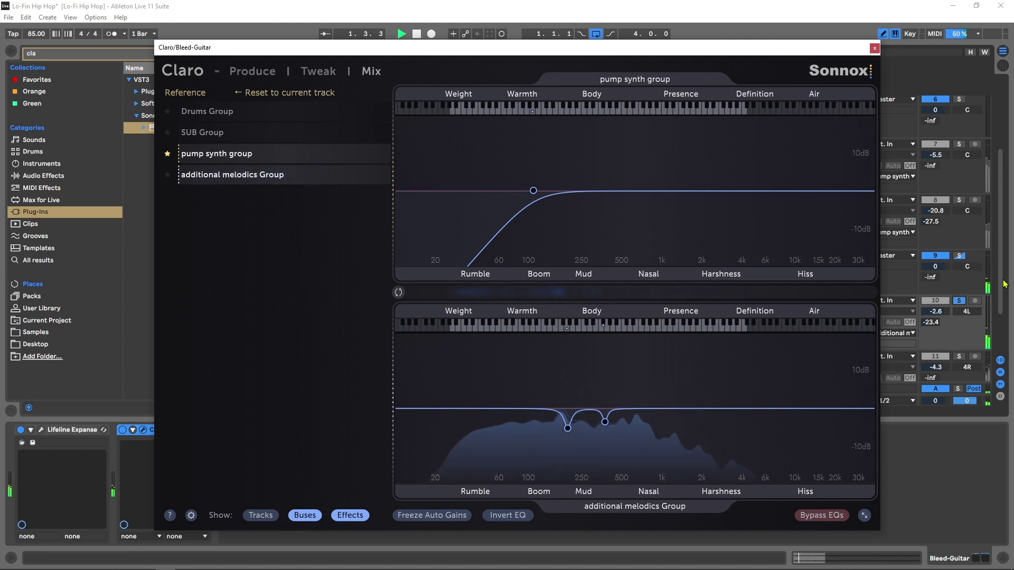
pyautogui.click(959, 255)
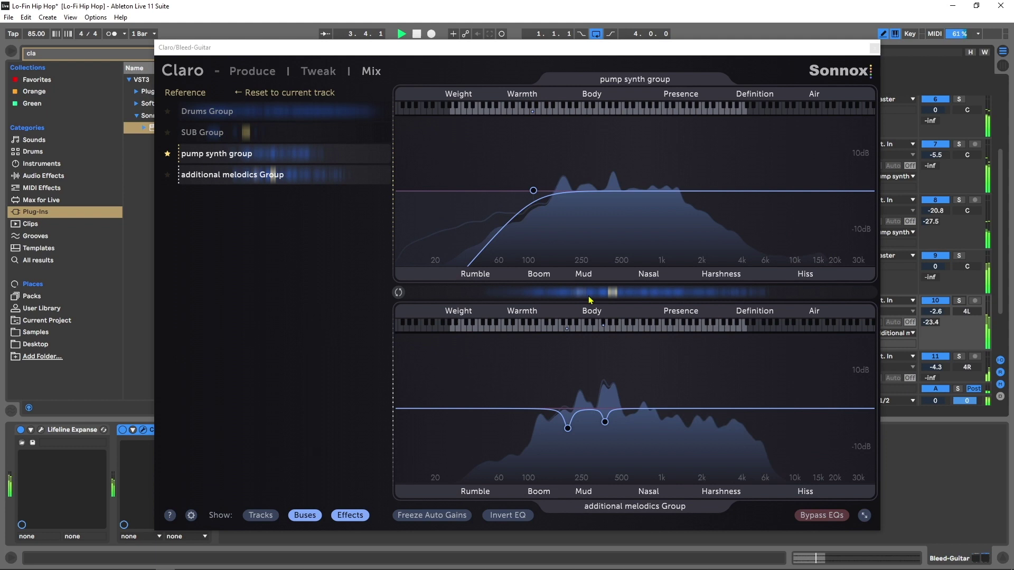
pyautogui.press('space')
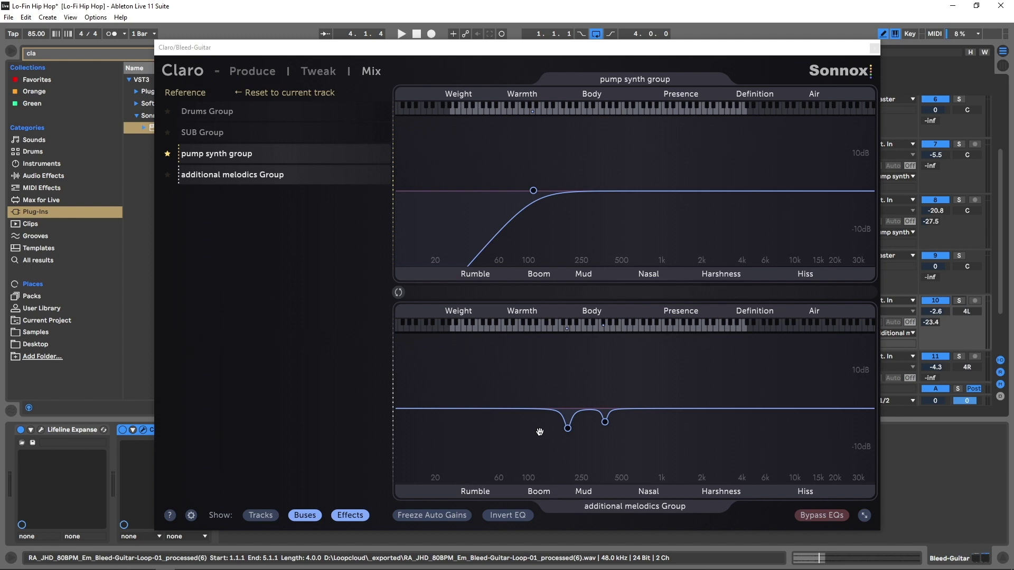
# Turn on Invert EQ and cut pump synth group near 441.5 Hz and with a narrow dip near 237 Hz
pyautogui.click(509, 516)
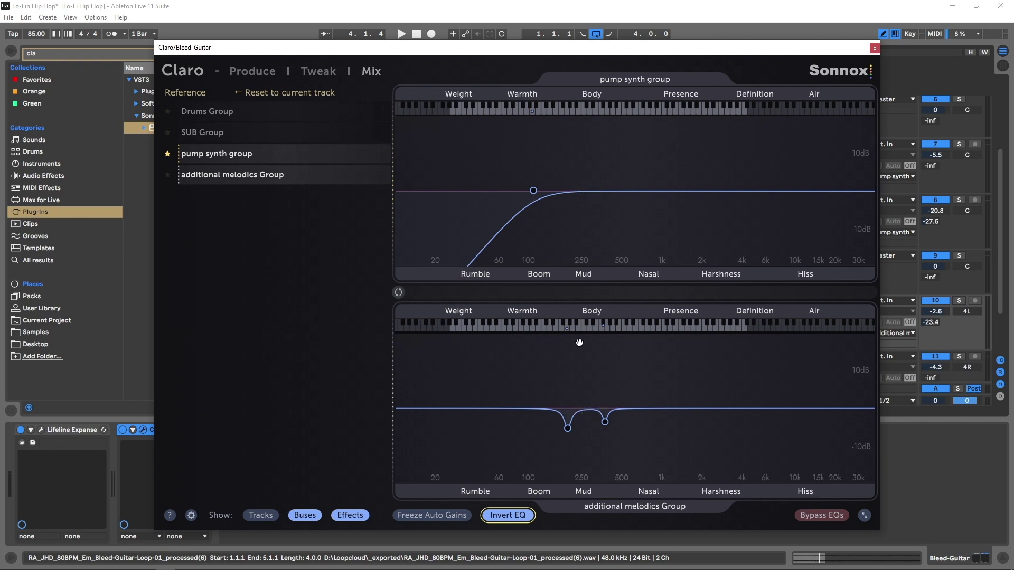
pyautogui.press('space')
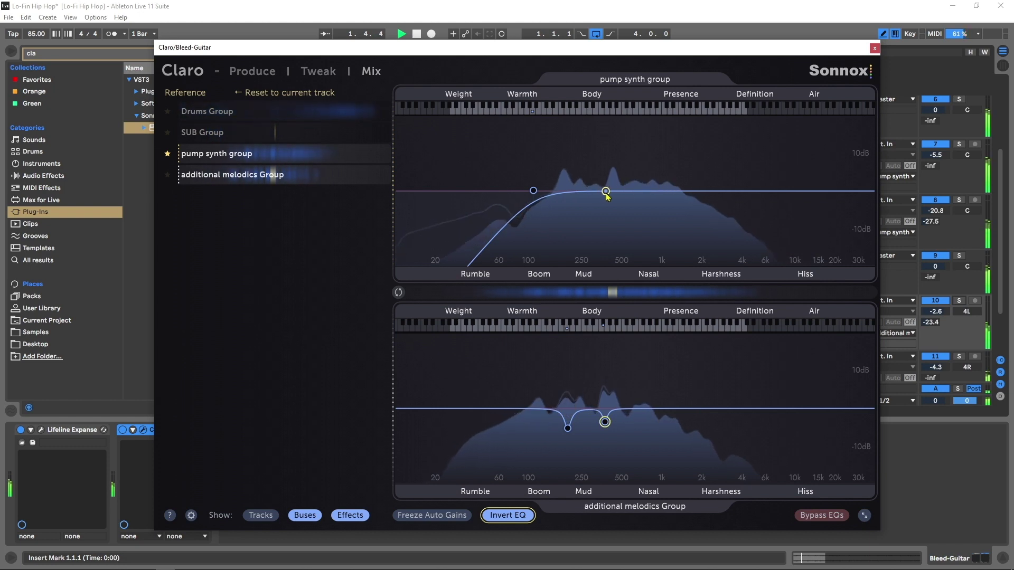
pyautogui.moveTo(615, 197); pyautogui.dragTo(616, 206)
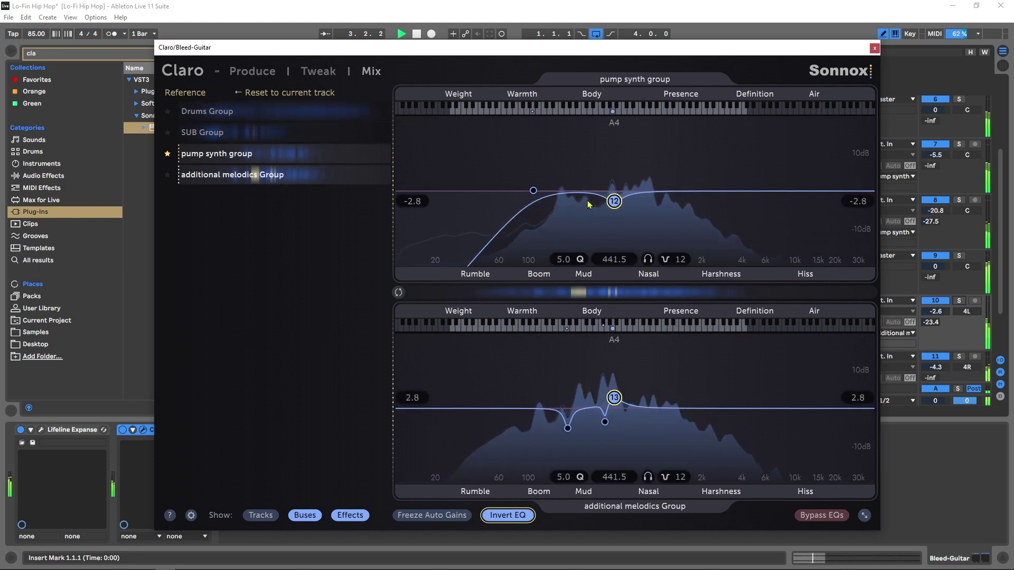
pyautogui.moveTo(575, 195); pyautogui.dragTo(578, 222)
pyautogui.scroll(3, 578, 213)
pyautogui.scroll(-3, 578, 222)
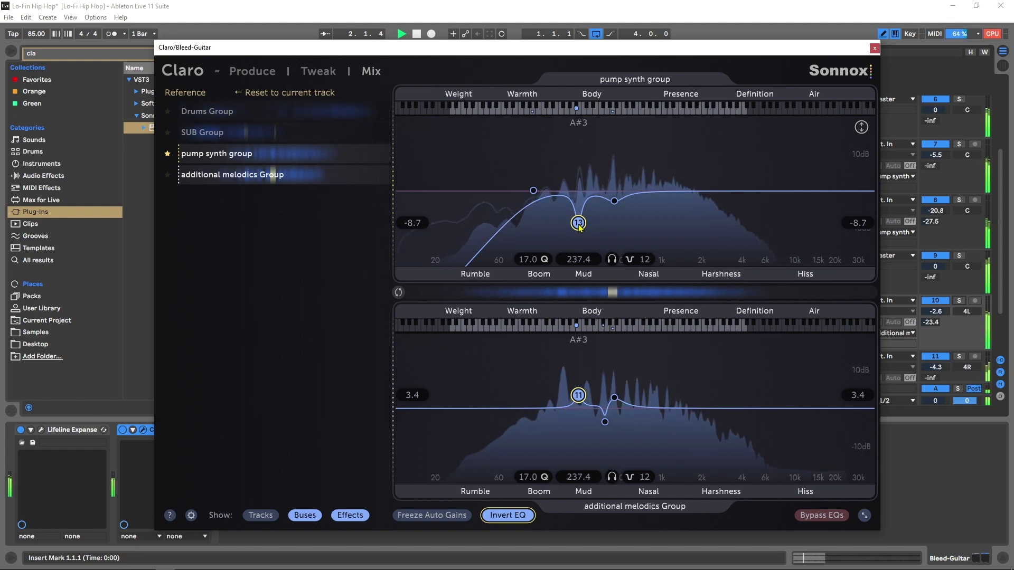
# Bypass both EQs briefly to compare, re-enable them, and stop playback
pyautogui.click(823, 515)
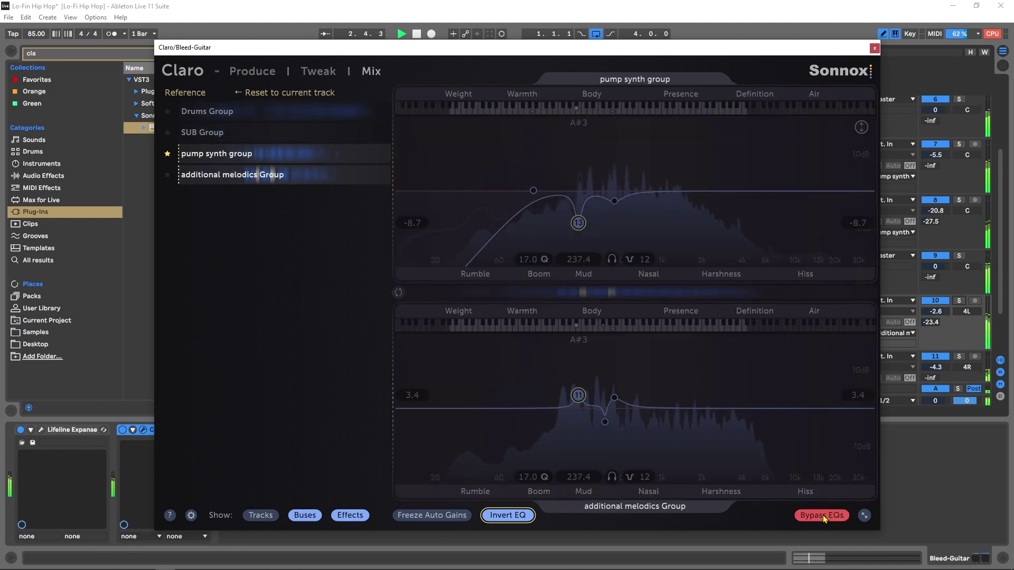
pyautogui.click(822, 515)
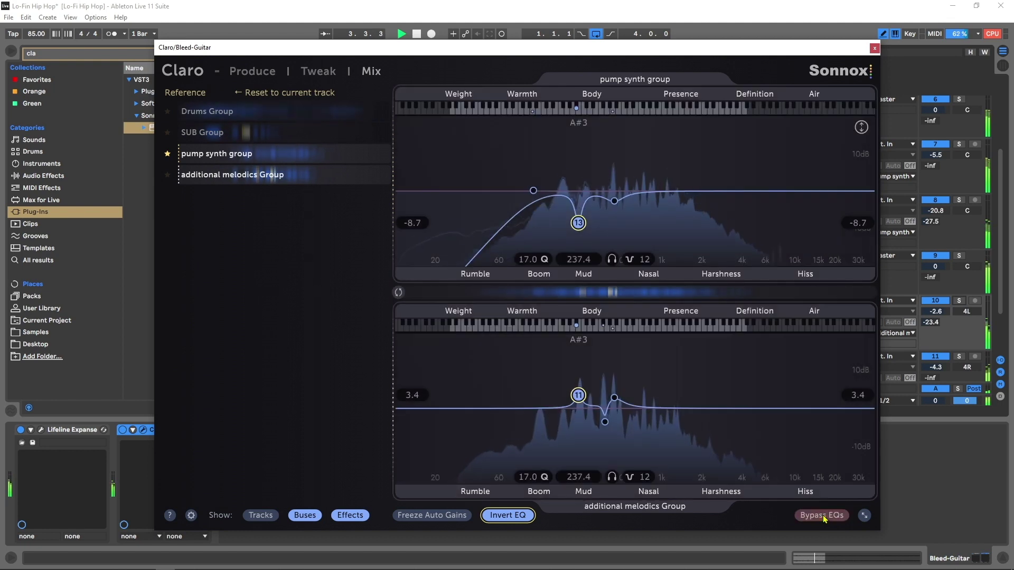
pyautogui.press('space')
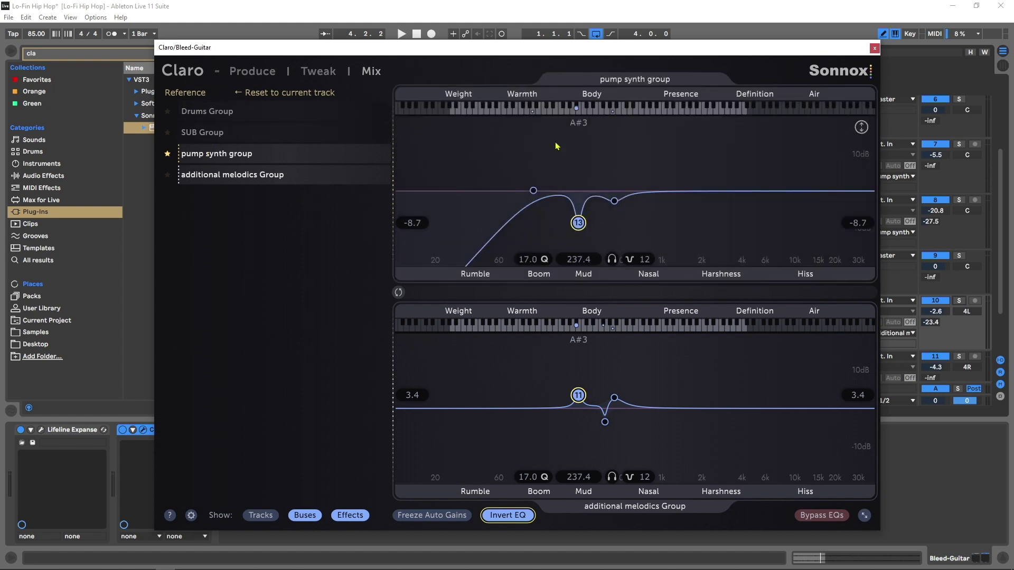
# Load SUB Group into the comparison graph, audition it, then include individual tracks in the list
pyautogui.moveTo(221, 133); pyautogui.dragTo(599, 446)
pyautogui.press('space')
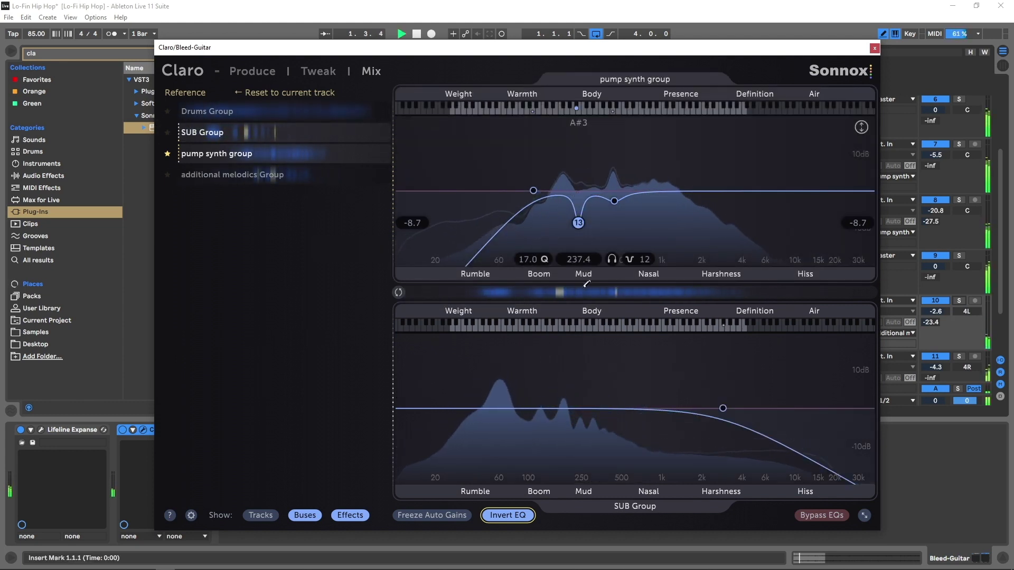
pyautogui.press('space')
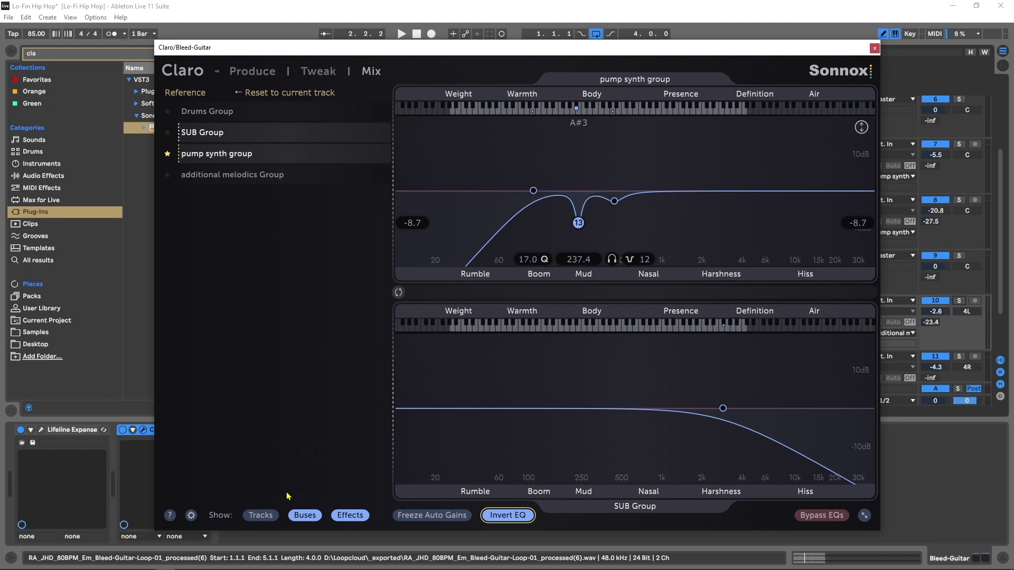
pyautogui.click(261, 515)
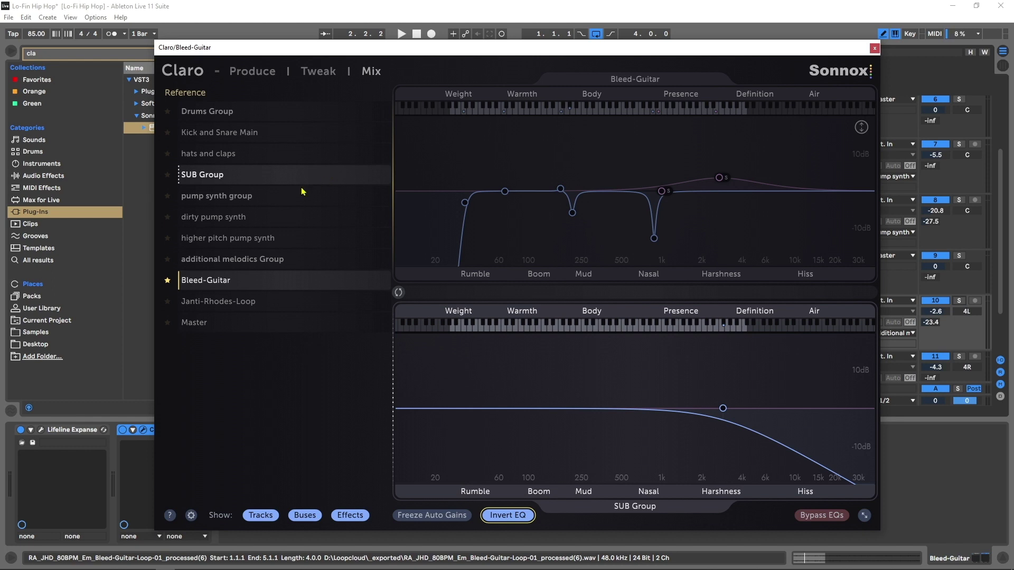
# Audition the spectra, load Janti-Rhodes-Loop into the comparison graph, and star hats and claps as reference
pyautogui.press('space')
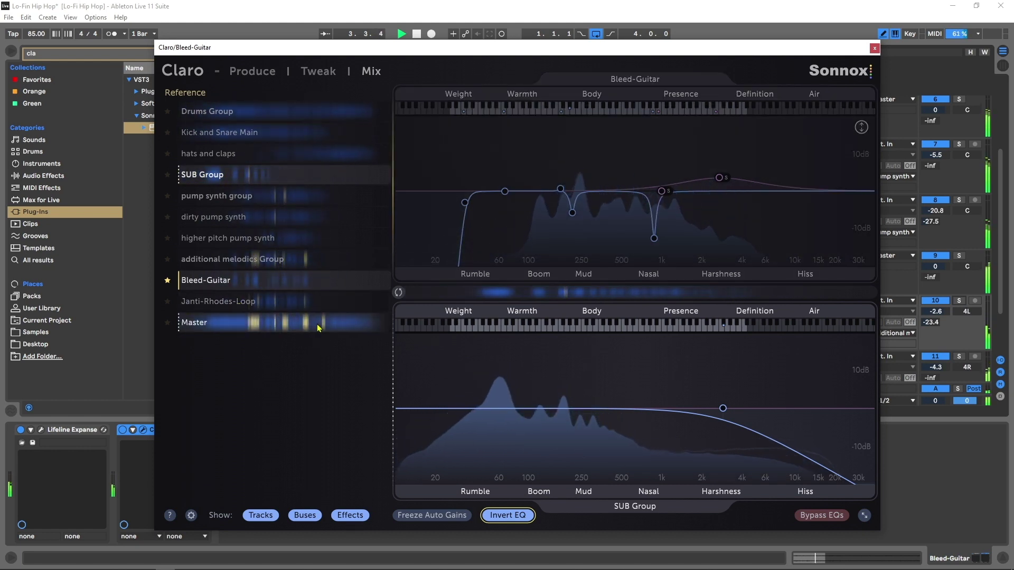
pyautogui.press('space')
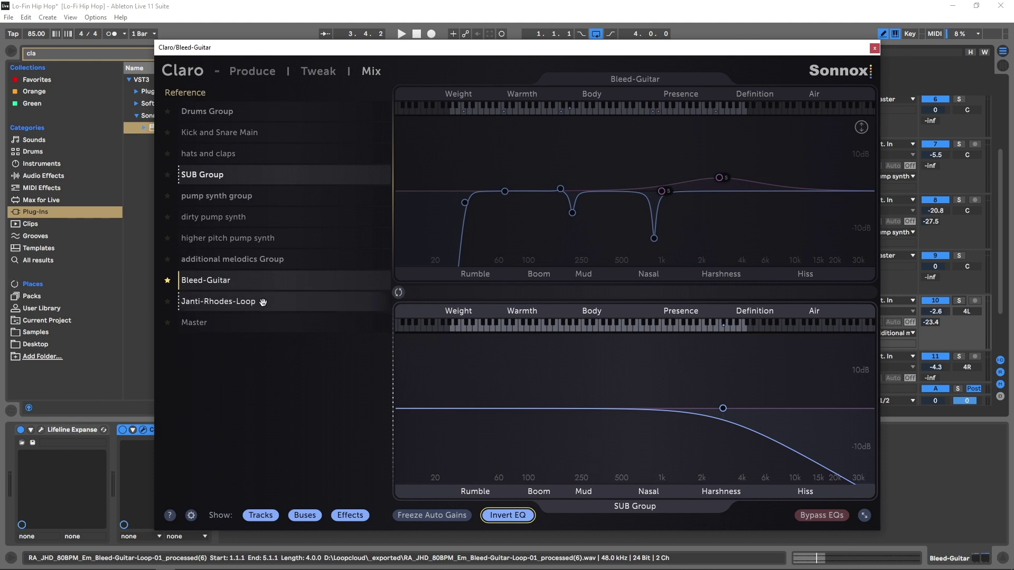
pyautogui.moveTo(243, 307); pyautogui.dragTo(511, 374)
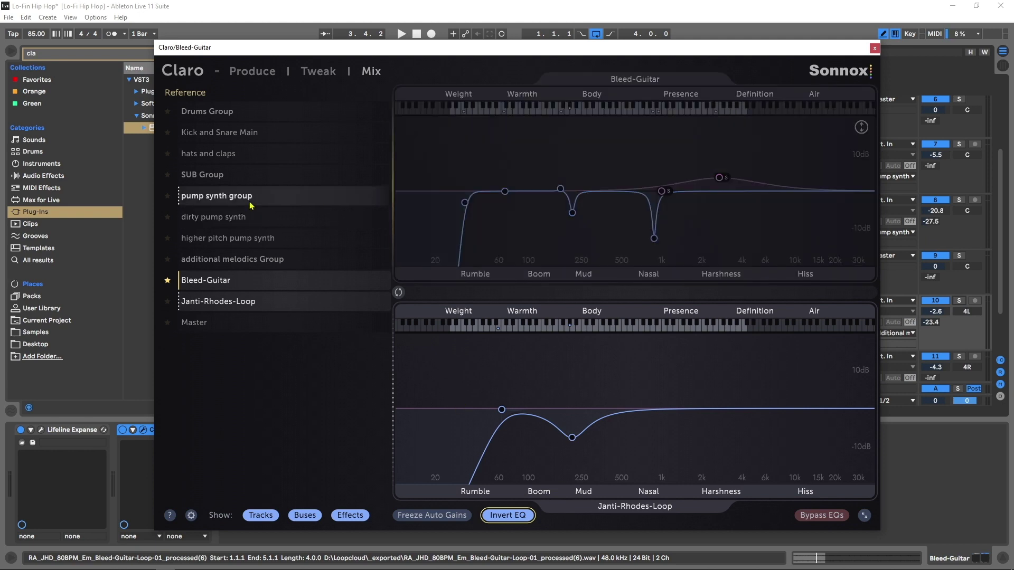
pyautogui.click(214, 153)
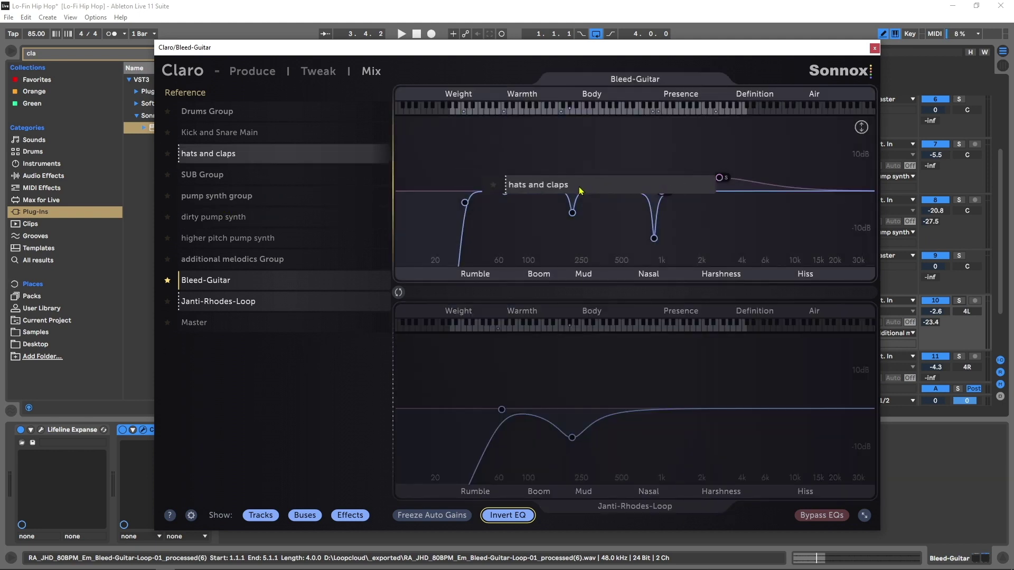
# Audition hats and claps as reference, then hide individual tracks to list only groups
pyautogui.press('space')
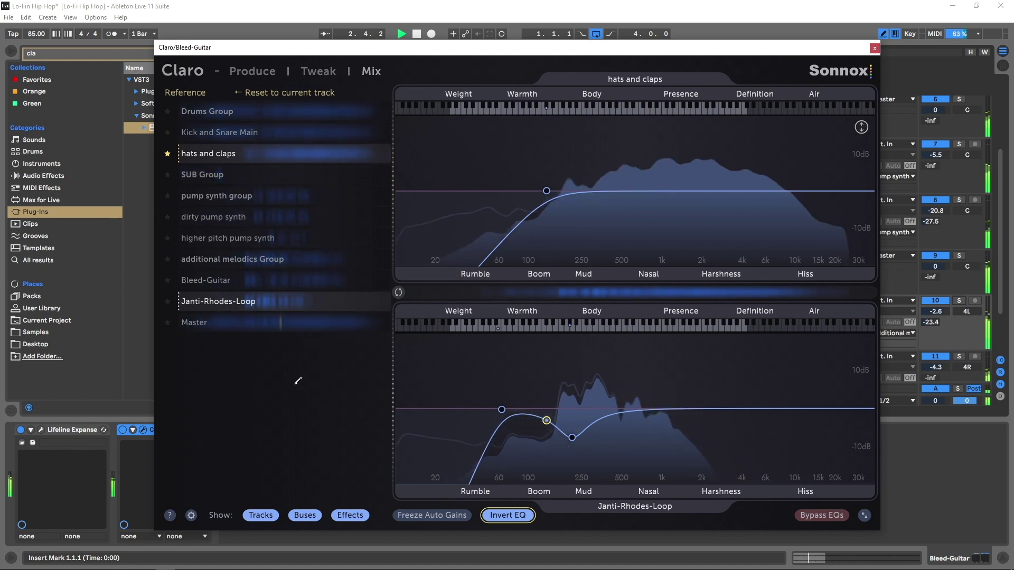
pyautogui.press('space')
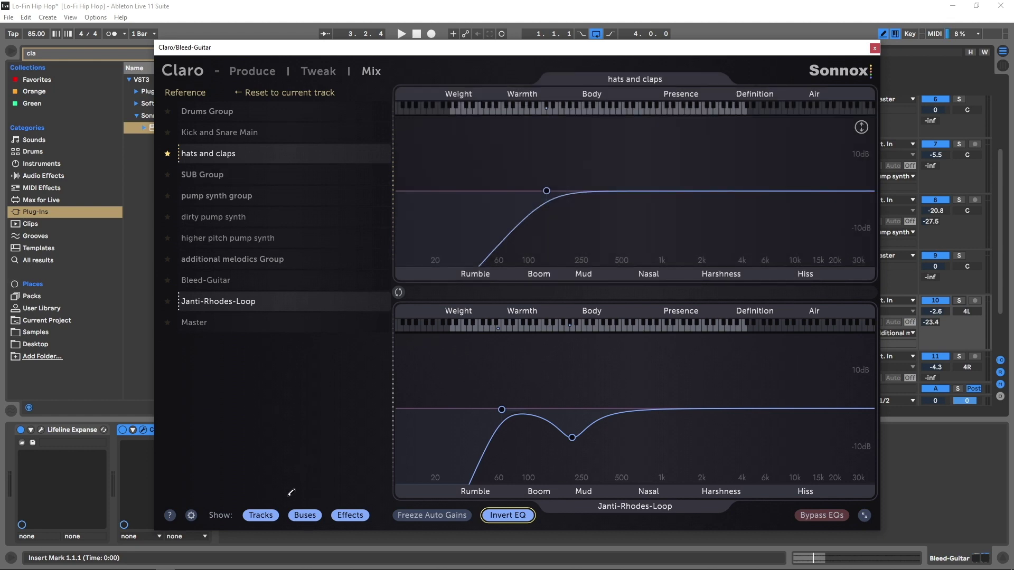
pyautogui.click(263, 514)
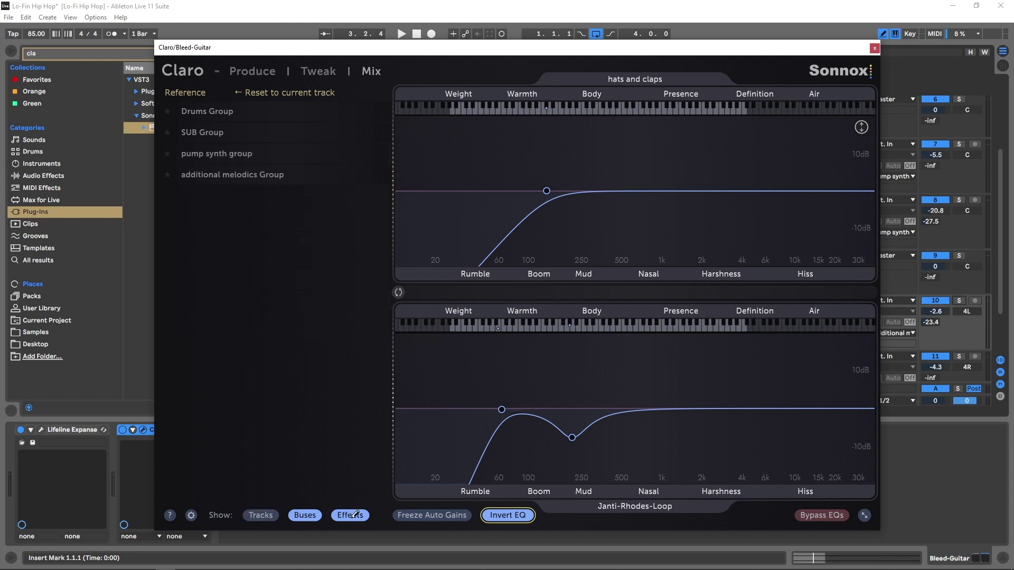
# Set Claro's Show filters to Tracks and Effects on, Buses off, listing individual tracks and Master
pyautogui.click(350, 515)
pyautogui.click(346, 515)
pyautogui.click(304, 510)
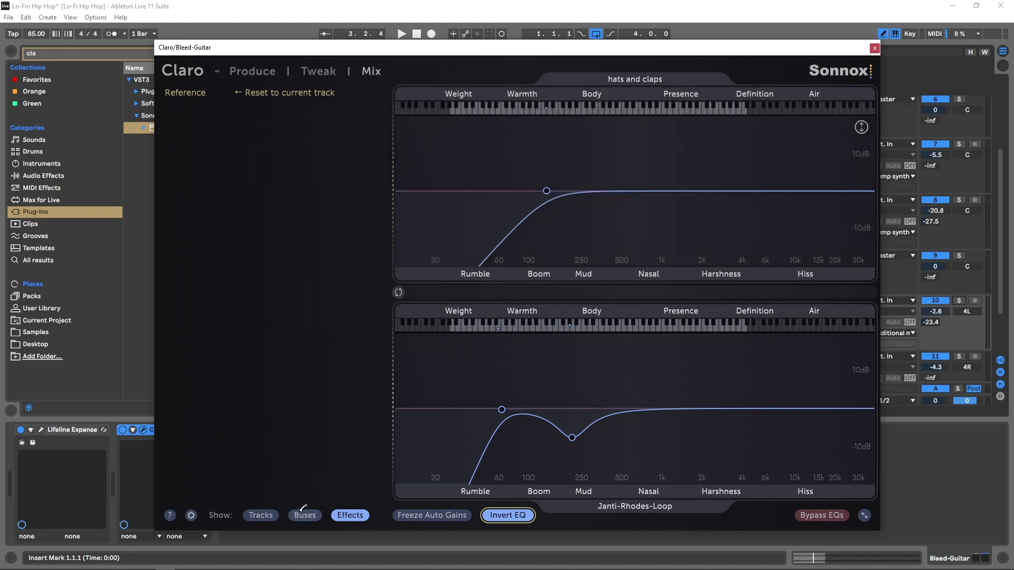
pyautogui.click(260, 514)
pyautogui.click(305, 512)
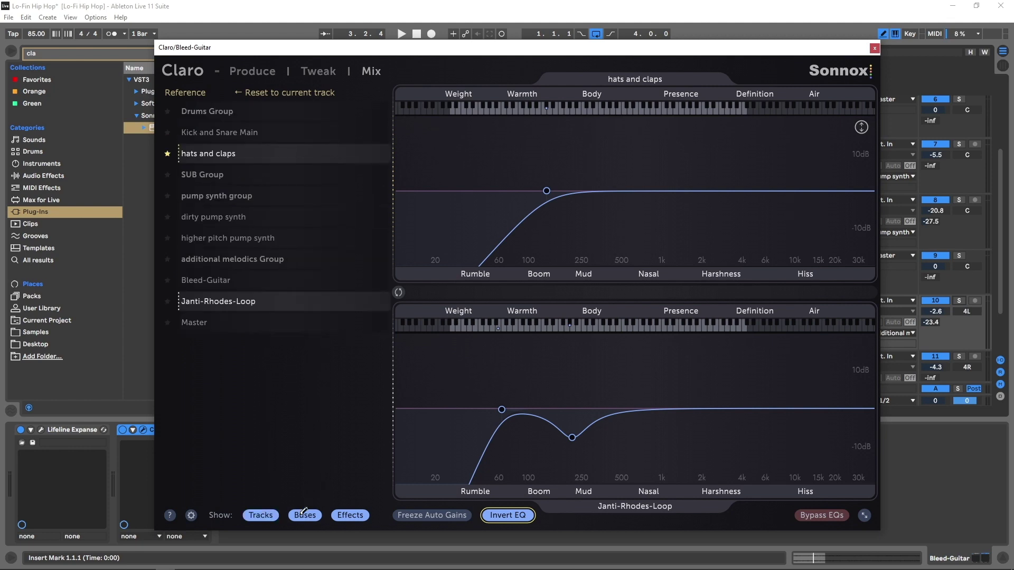
pyautogui.click(304, 511)
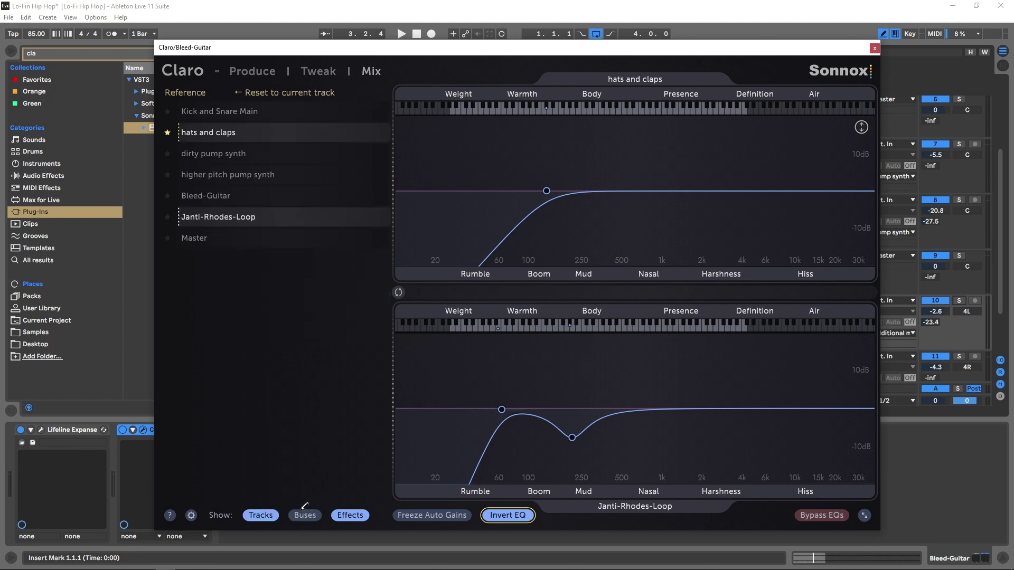